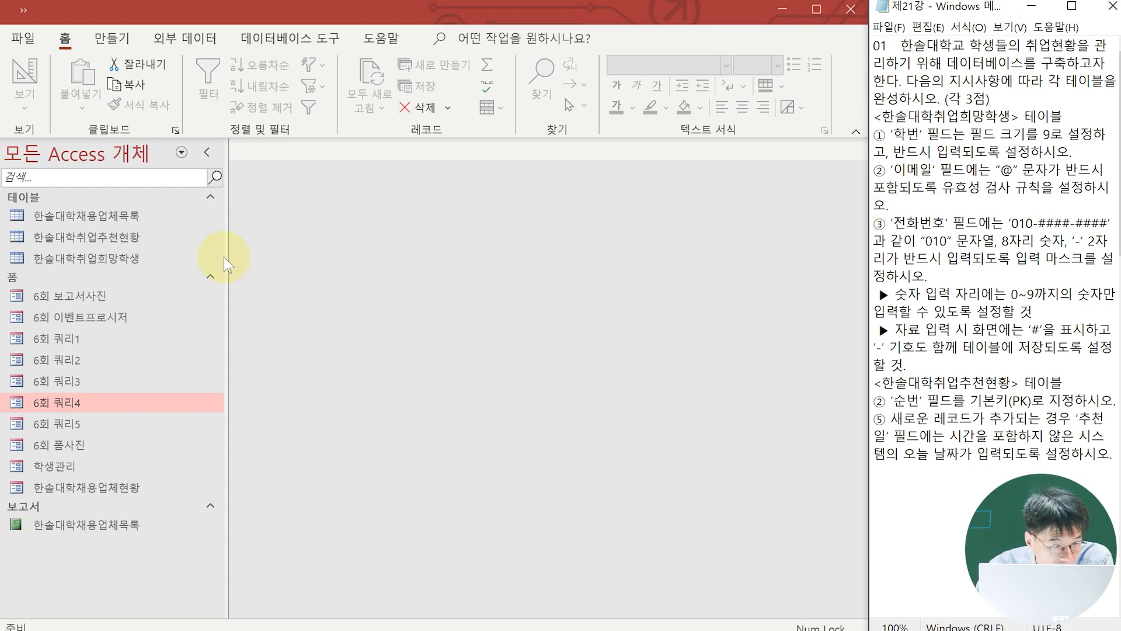
- Open the 한솔대학취업희망학생 table in Design view, set the 학번 field size to 9 and check its required setting
right_click(89, 261)
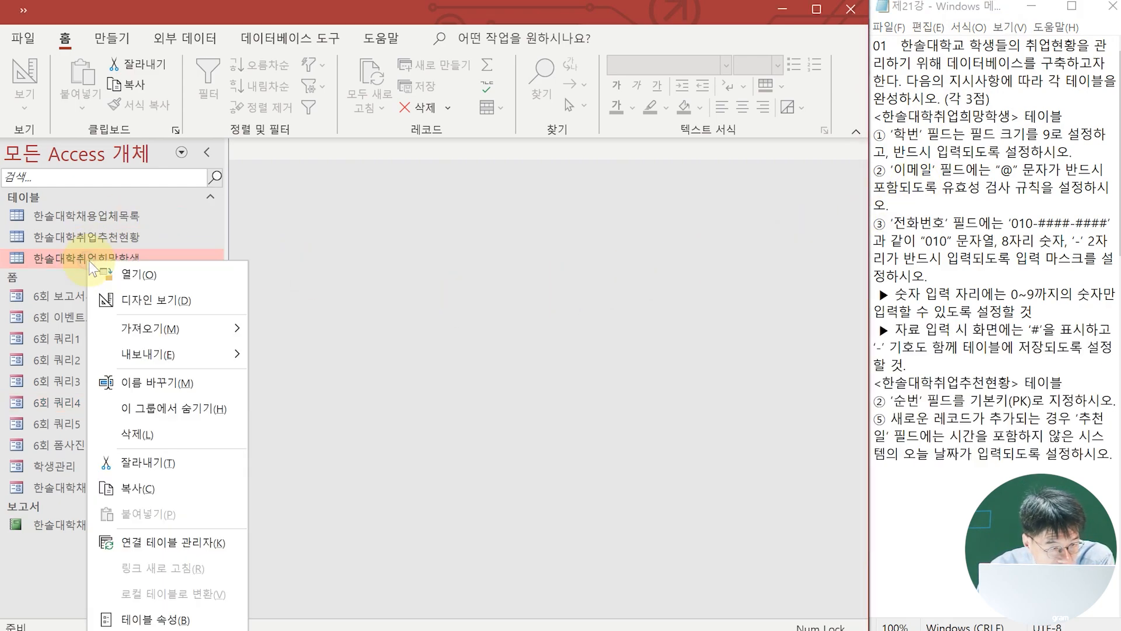
click(157, 303)
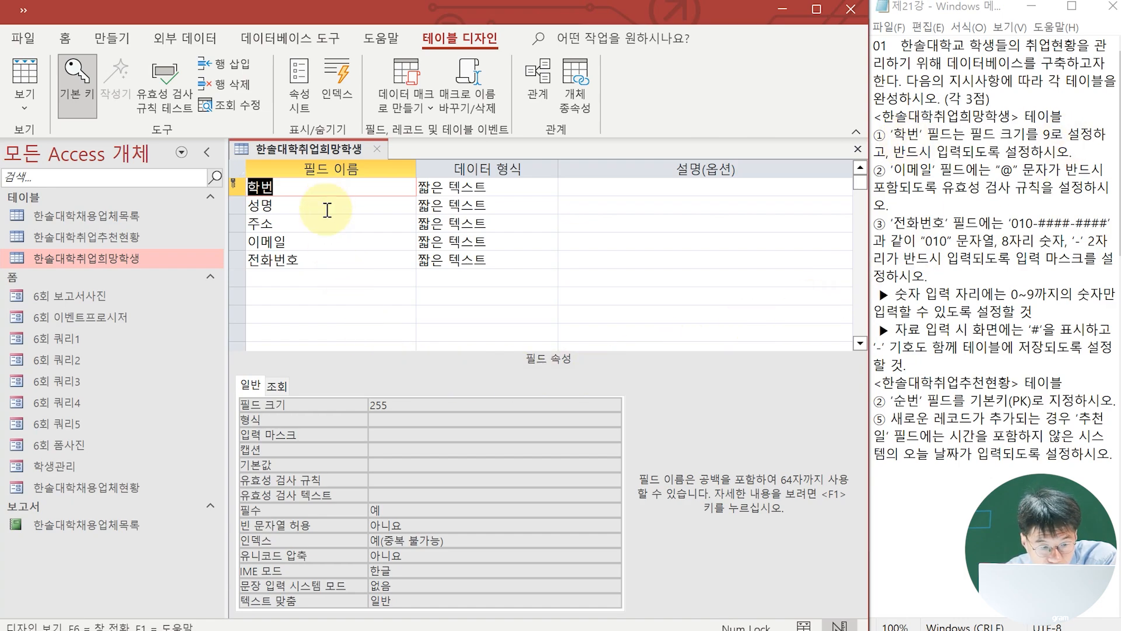
click(399, 405)
double_click(398, 406)
text(9)
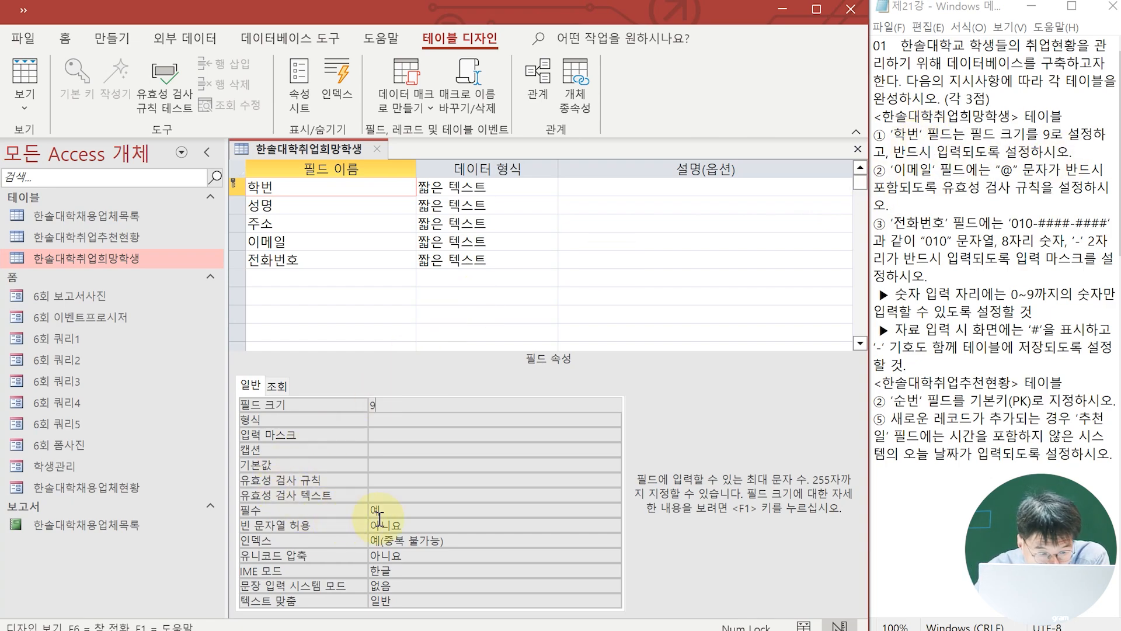
click(416, 509)
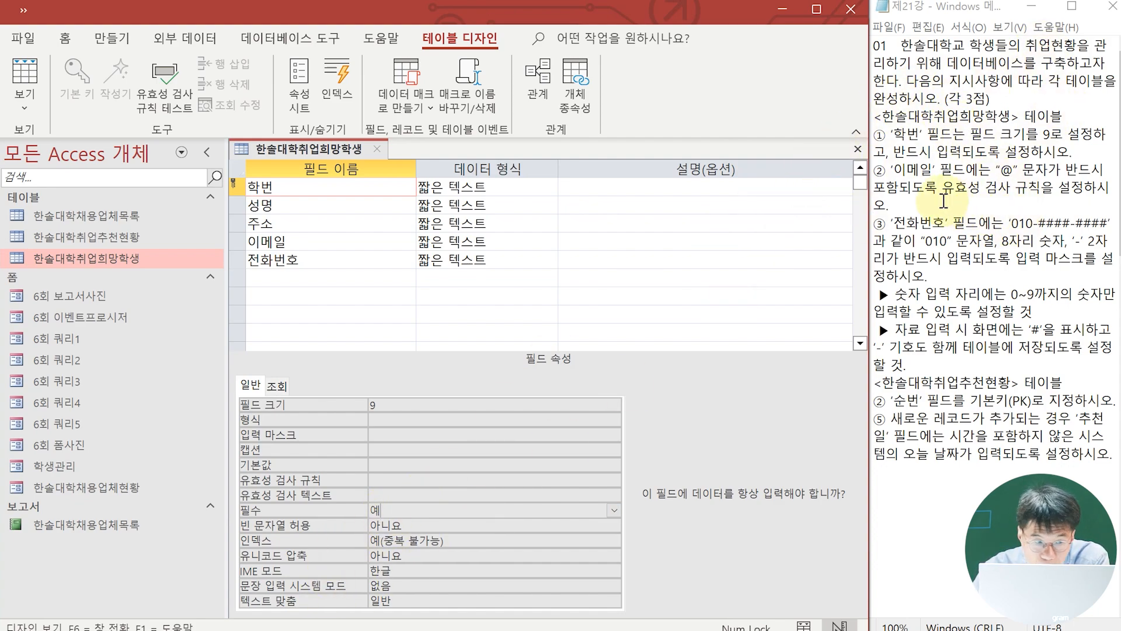
- Give the 이메일 field the validation rule Like "*@*"
click(260, 243)
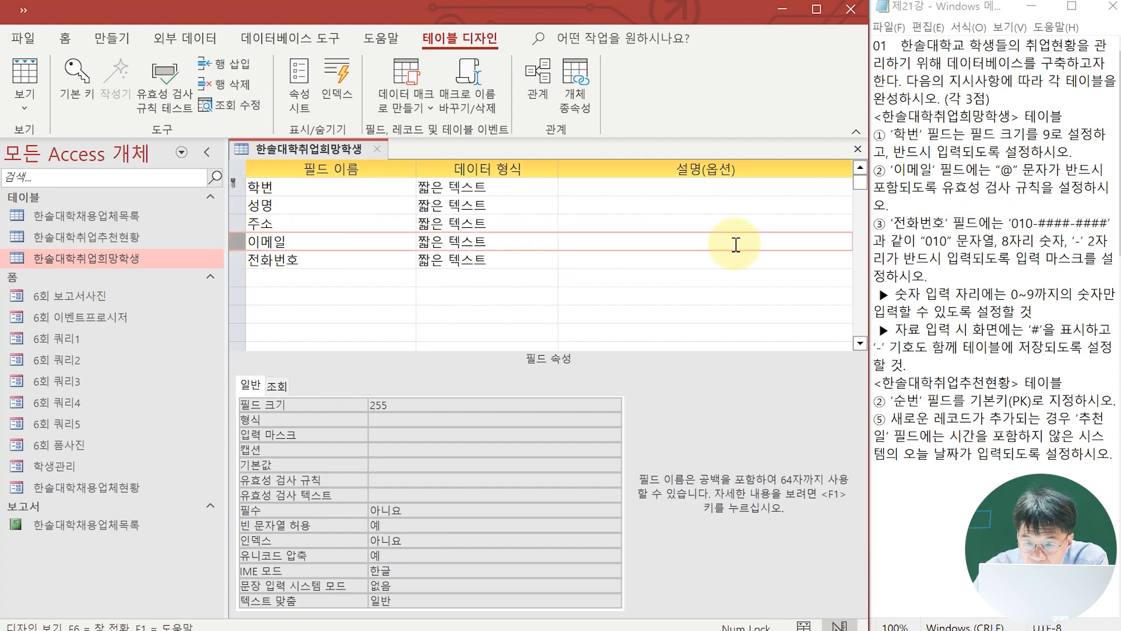
click(374, 480)
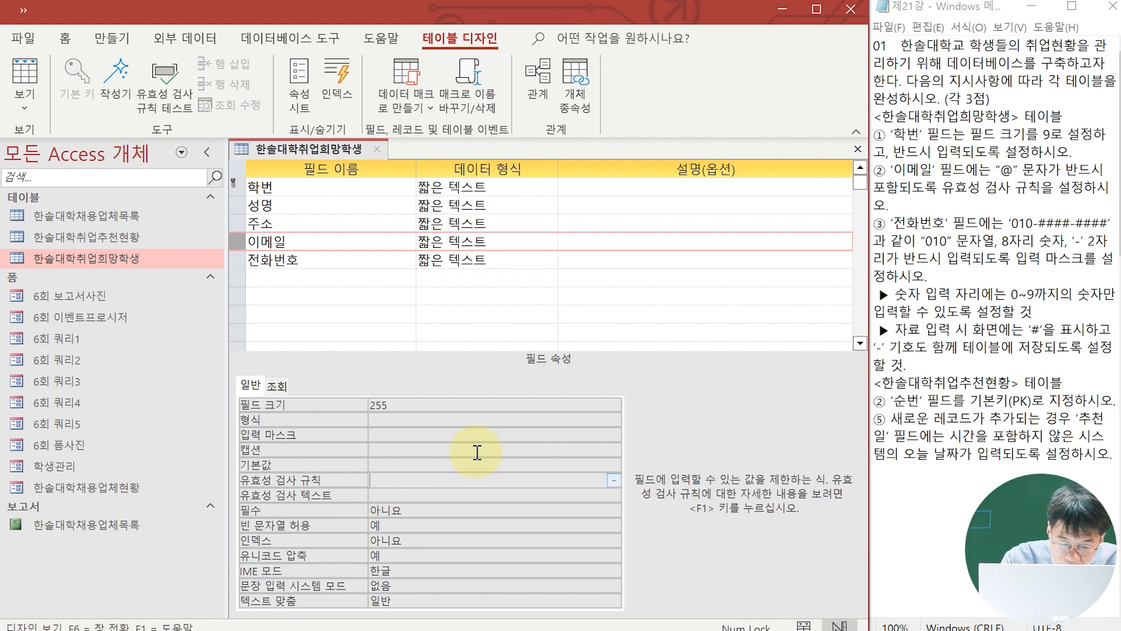
text(lik)
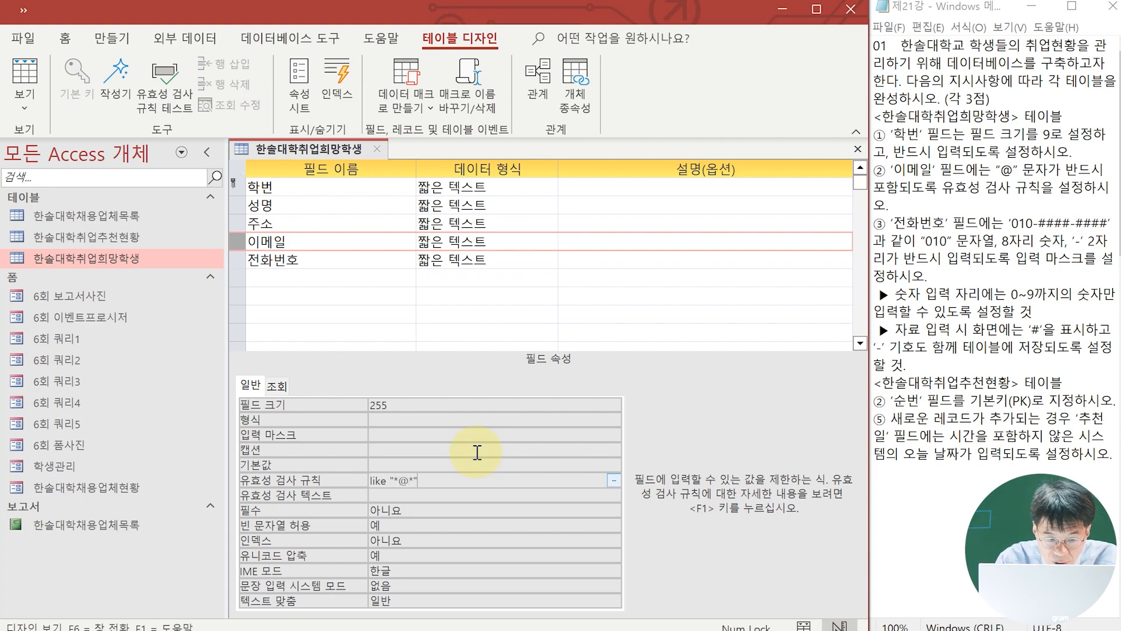
text(e "*@*")
key(Return)
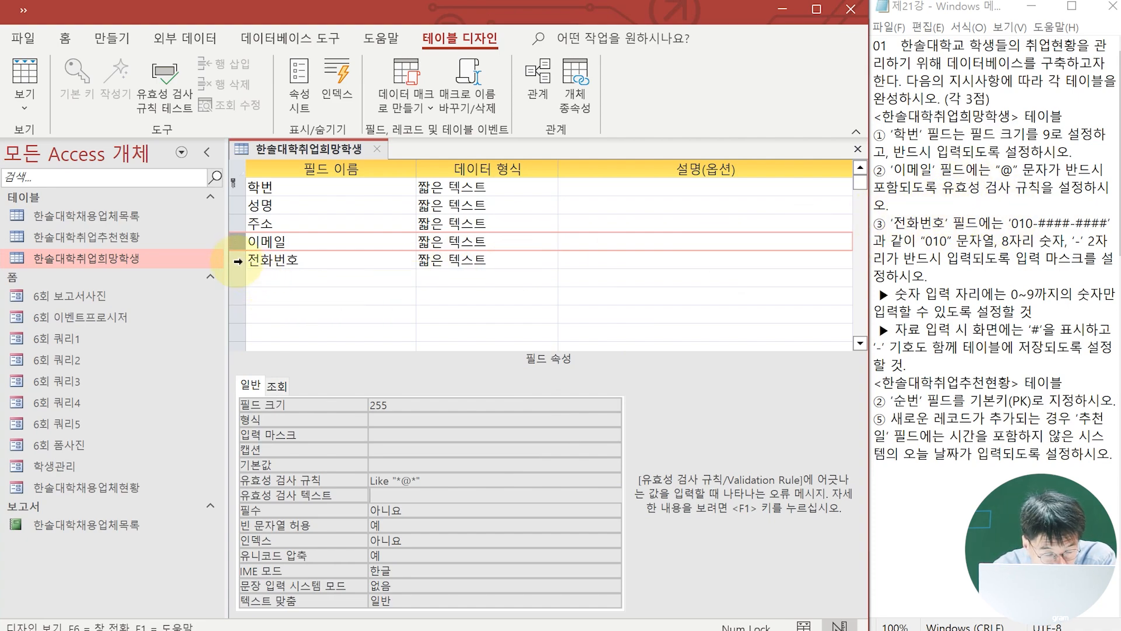
- Set the 전화번호 field's input mask to "010"-0000-0000;0;# and save the table
click(237, 261)
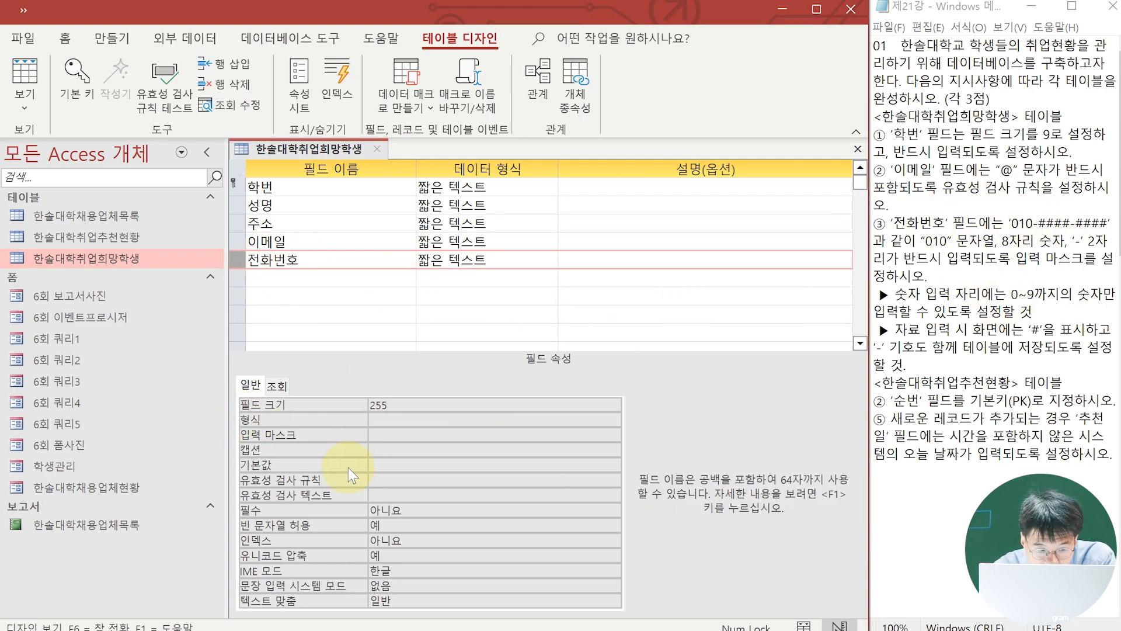
click(370, 436)
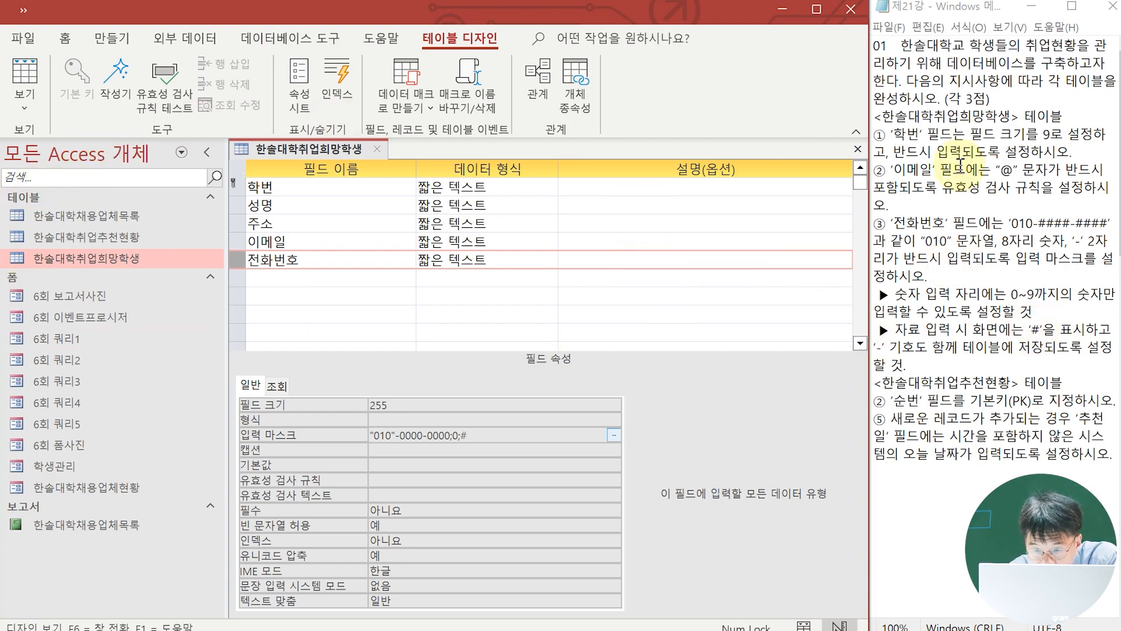
click(24, 108)
click(26, 106)
click(24, 10)
click(30, 44)
click(535, 384)
click(488, 376)
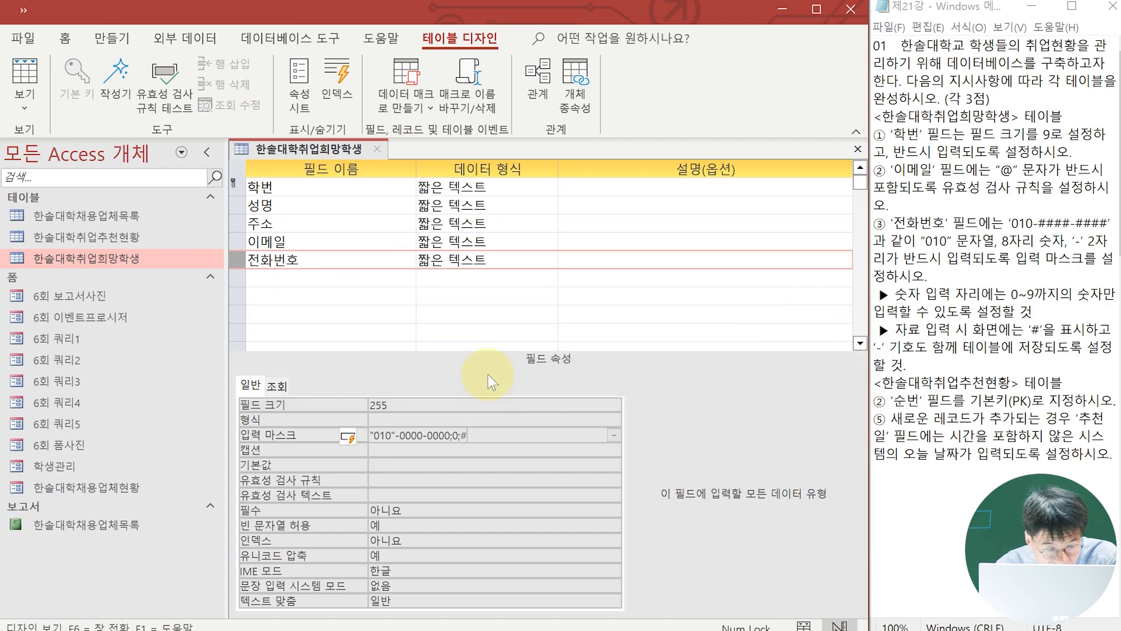
- Check the 전화번호 input mask in the new record row of the table's Datasheet view and close the table
click(25, 106)
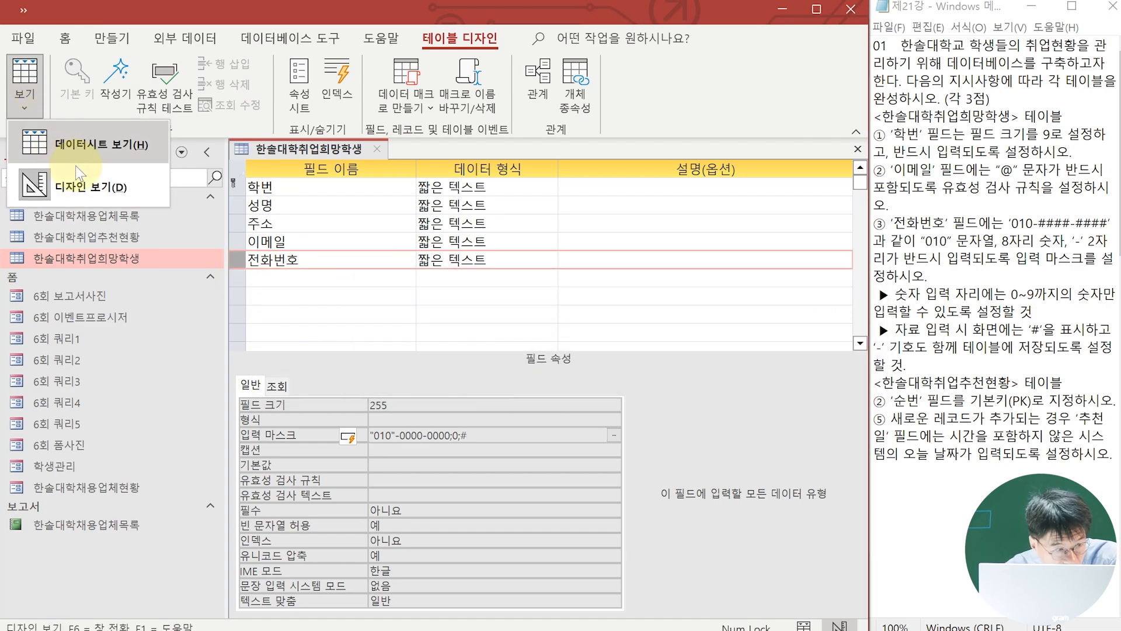
click(91, 152)
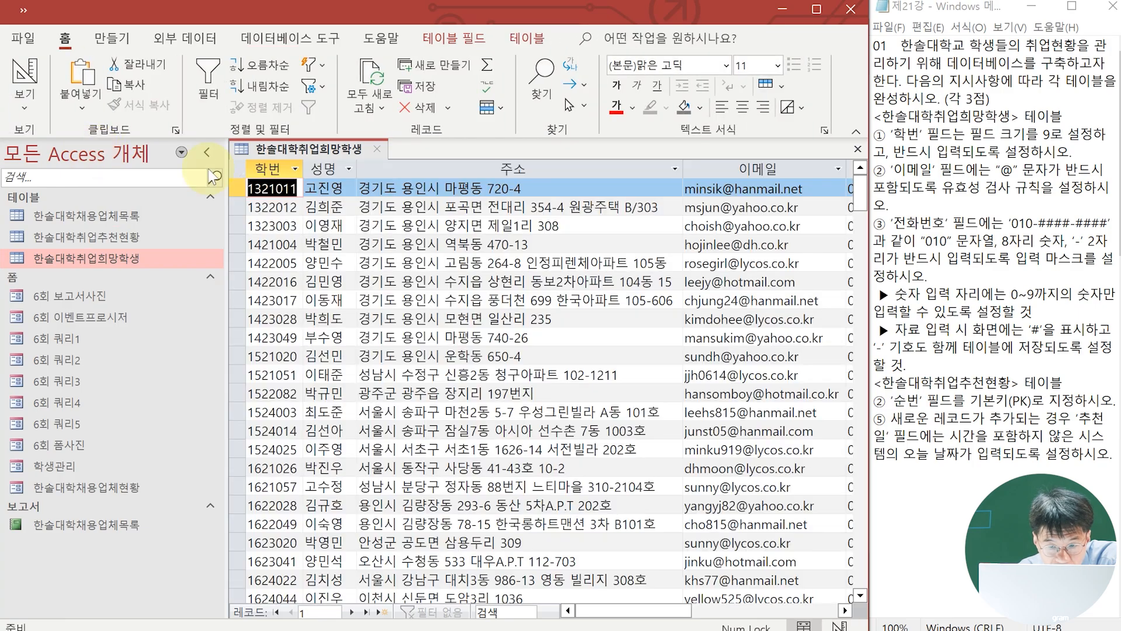
scroll(620, 343, down, 4)
drag(659, 611, 723, 617)
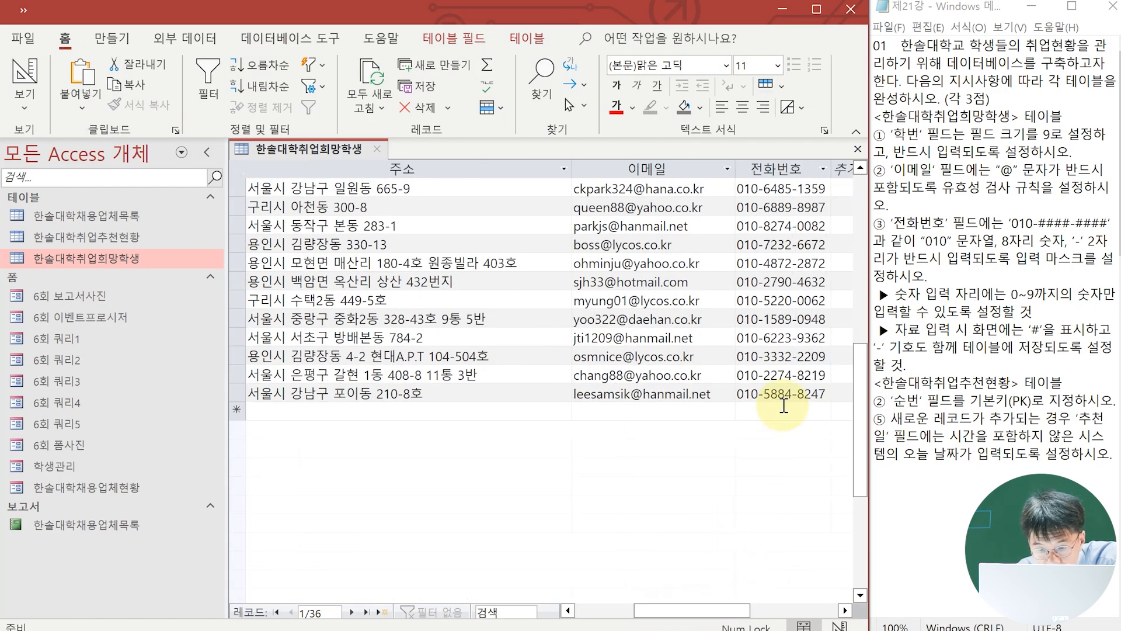
click(761, 412)
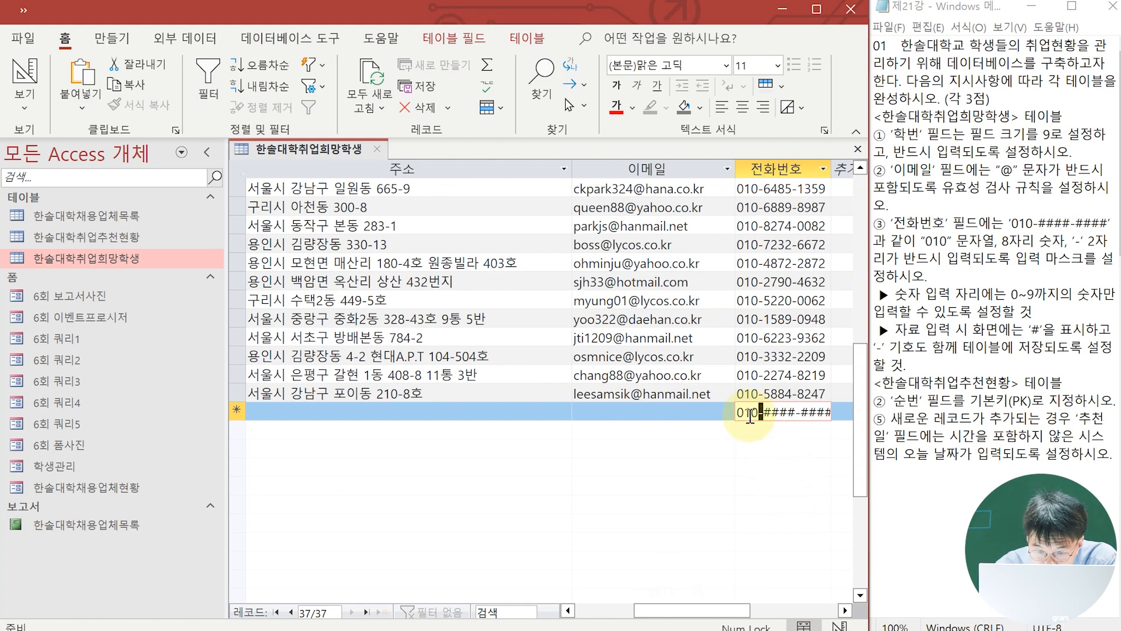
click(751, 415)
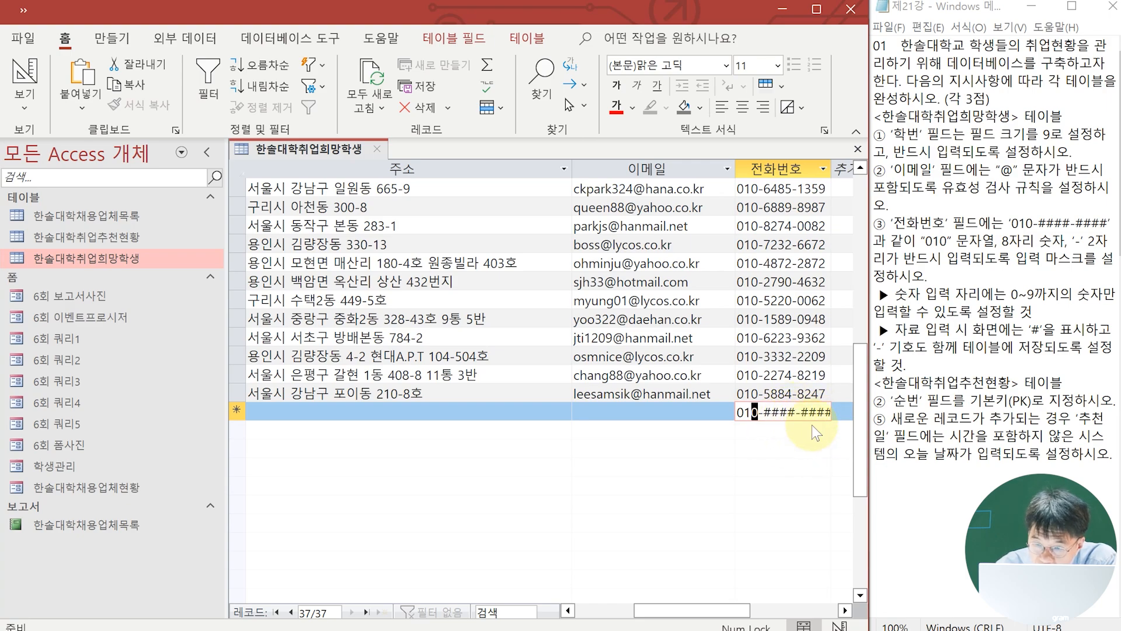
click(611, 414)
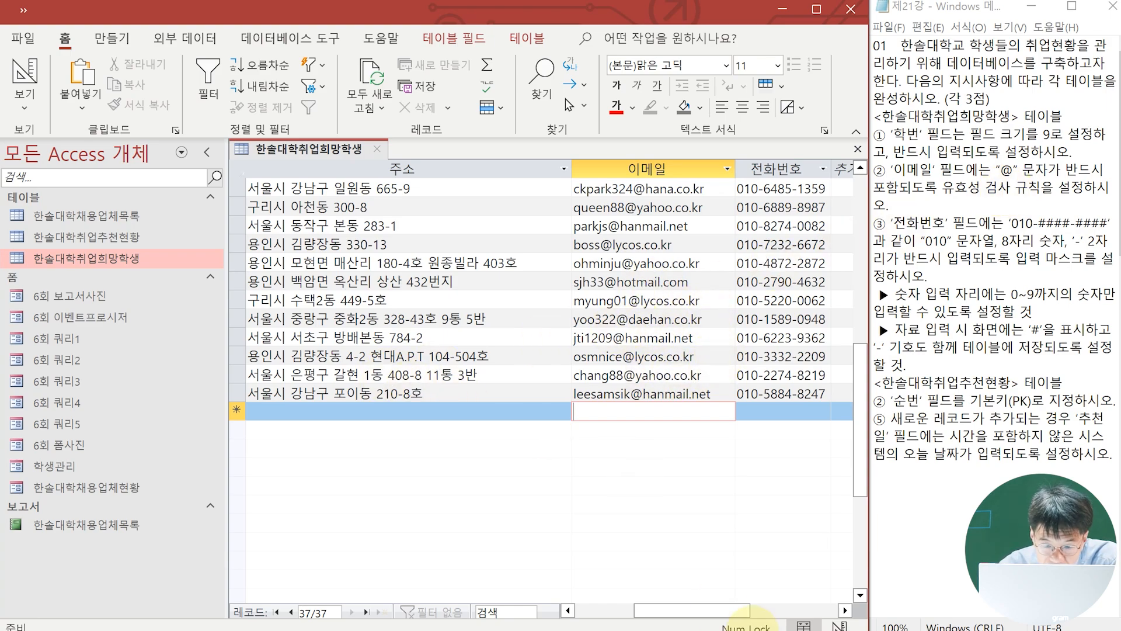
drag(728, 611, 668, 610)
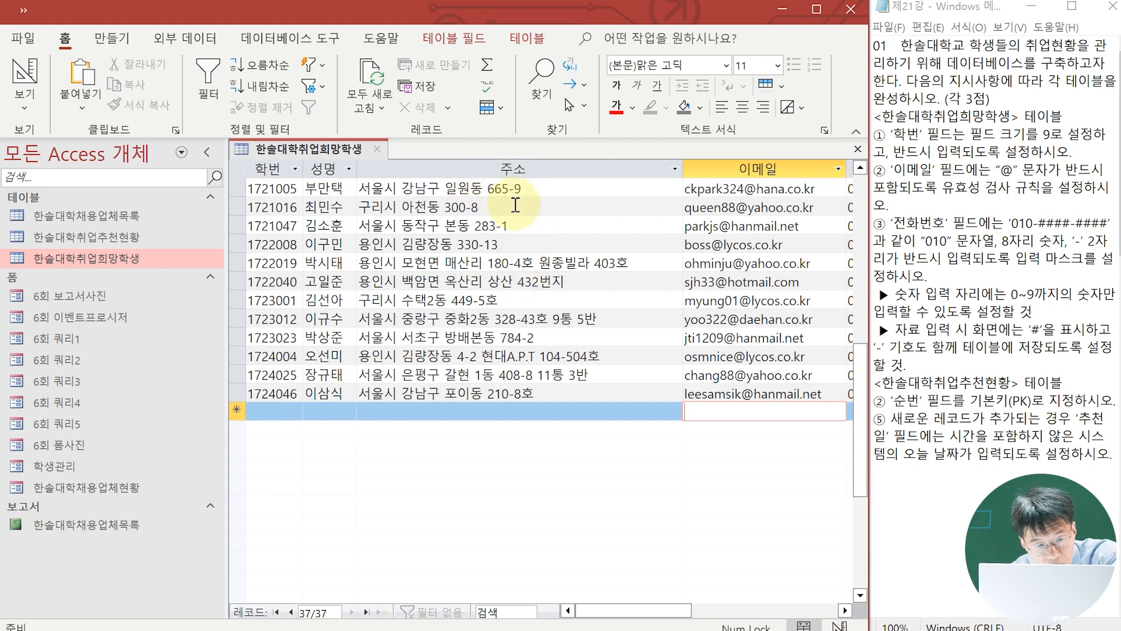
click(381, 150)
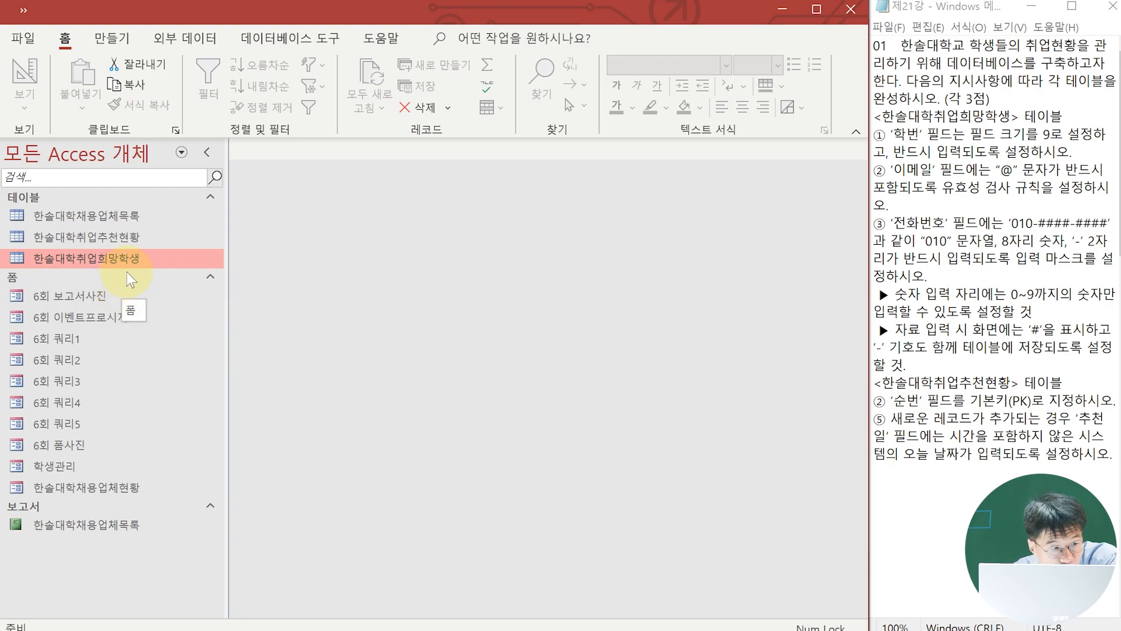
- Open the 한솔대학취업추천현황 table in Design view and make the 순번 field the primary key
right_click(99, 240)
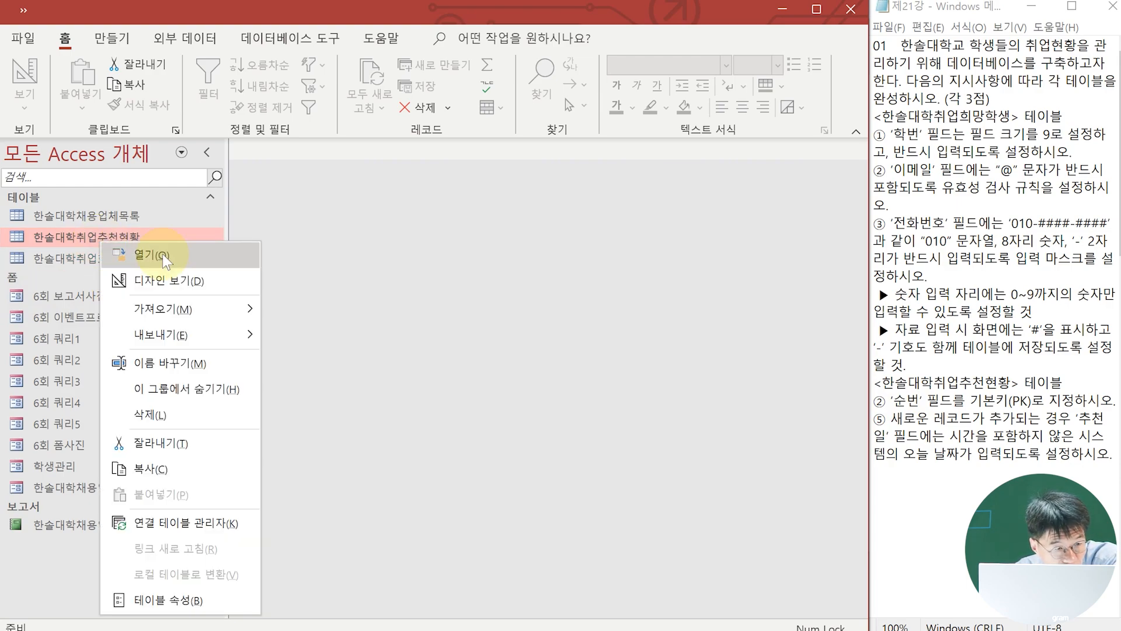
click(218, 277)
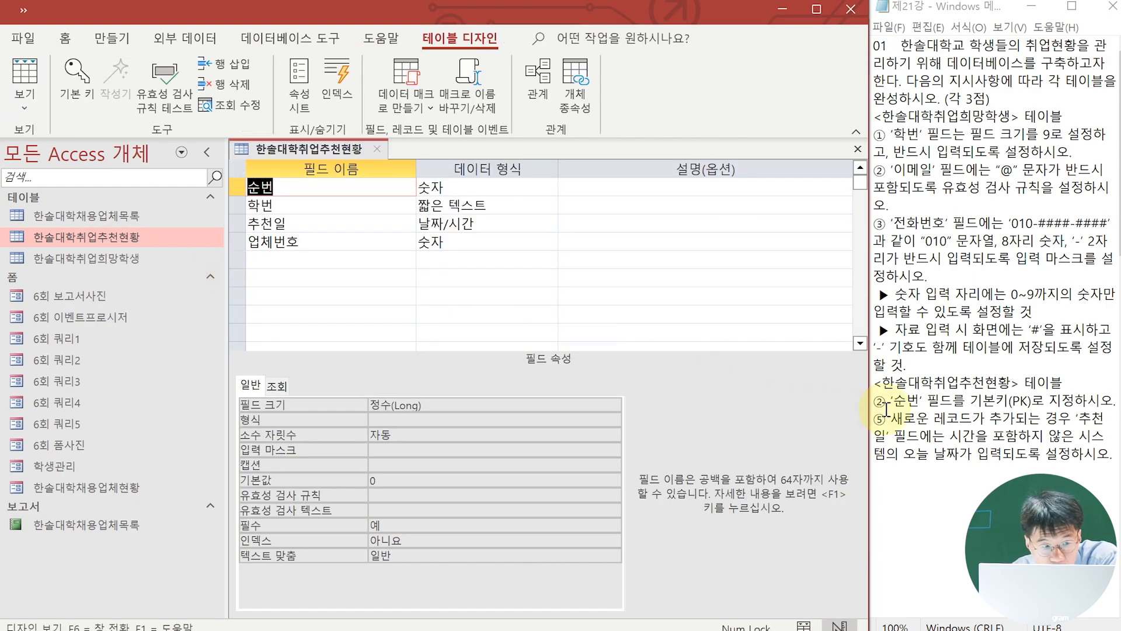
click(83, 78)
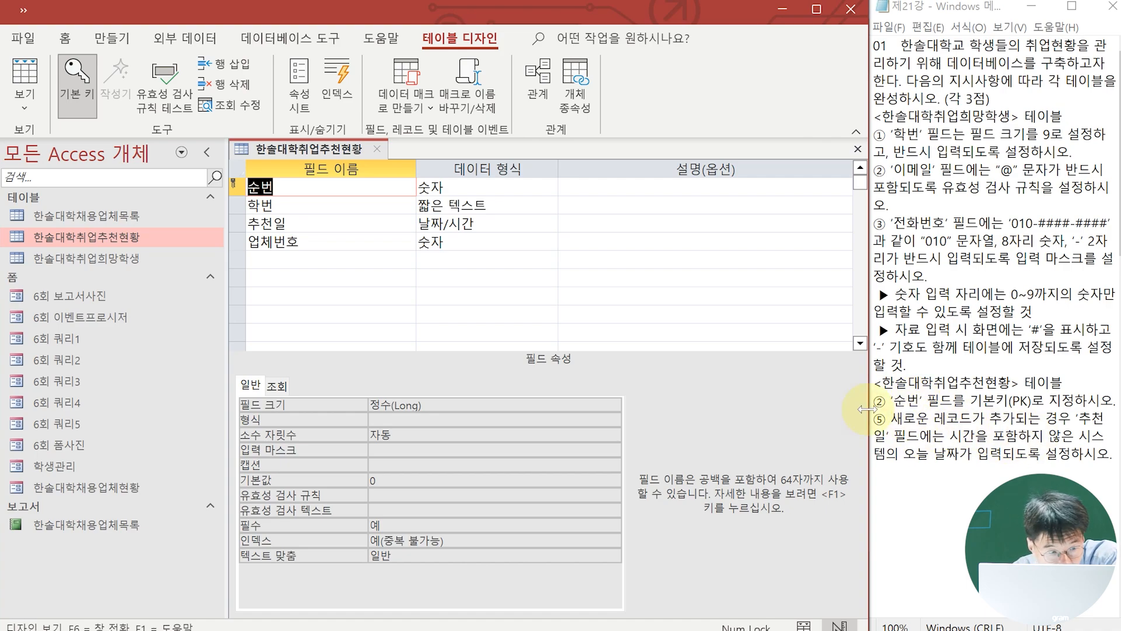
- Set the 추천일 field's default value to Date() and save the table
click(296, 227)
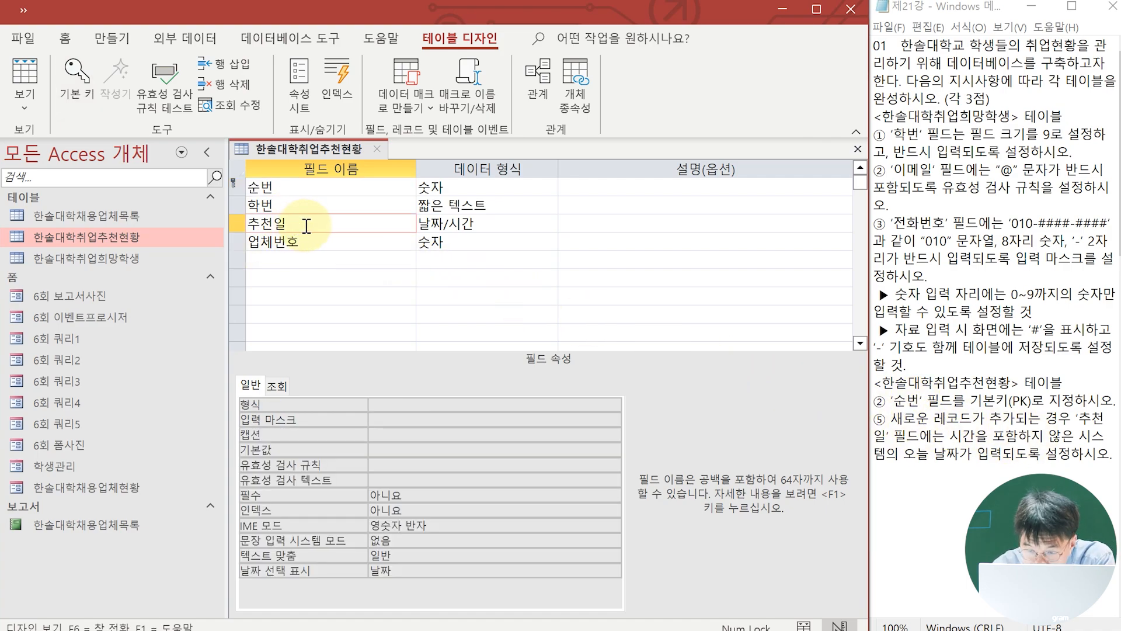
click(383, 450)
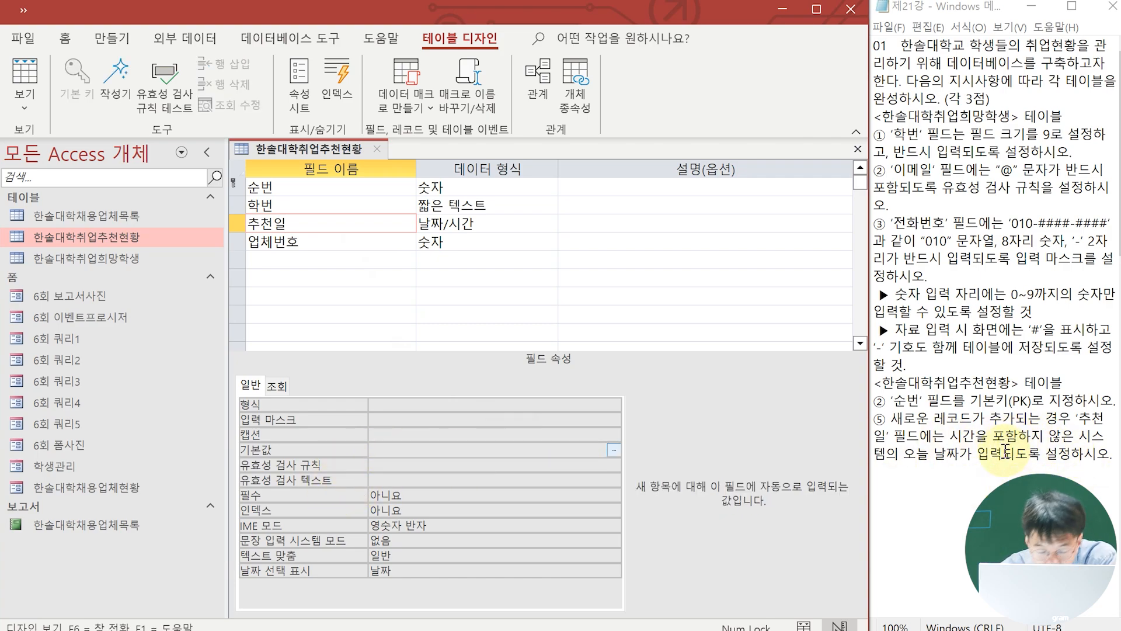
text(ㅇ)
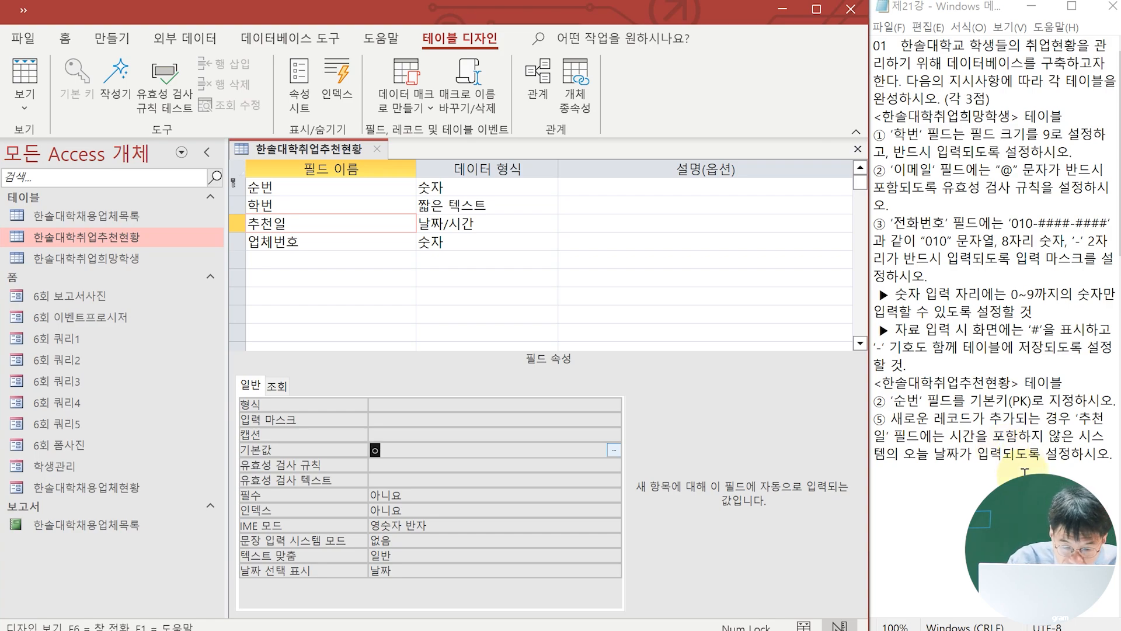
text(ate()
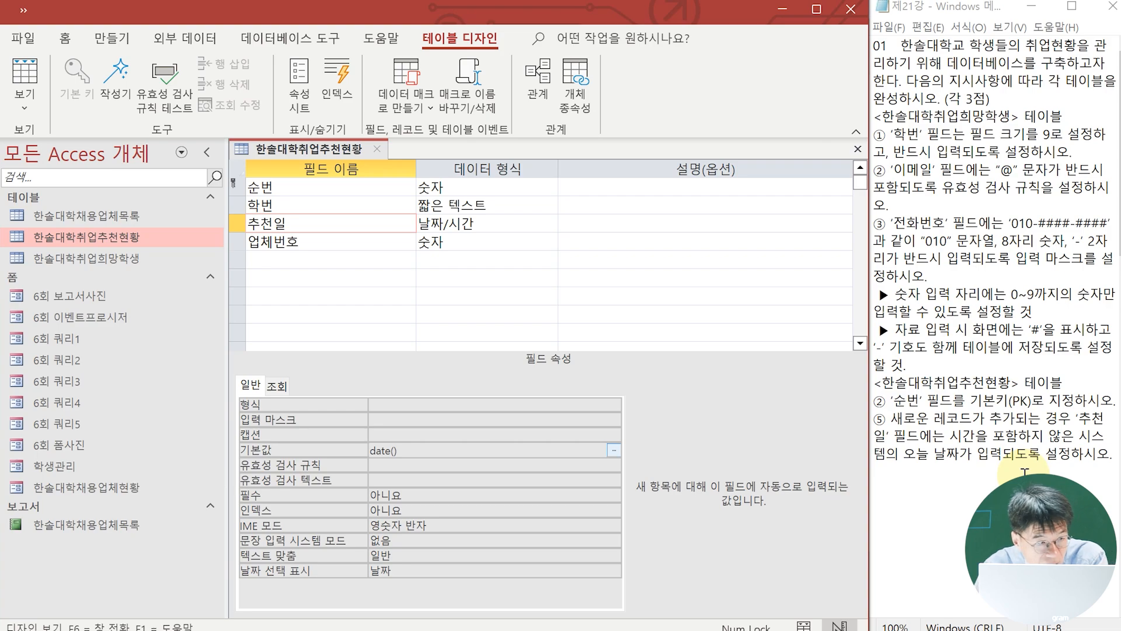
key(Return)
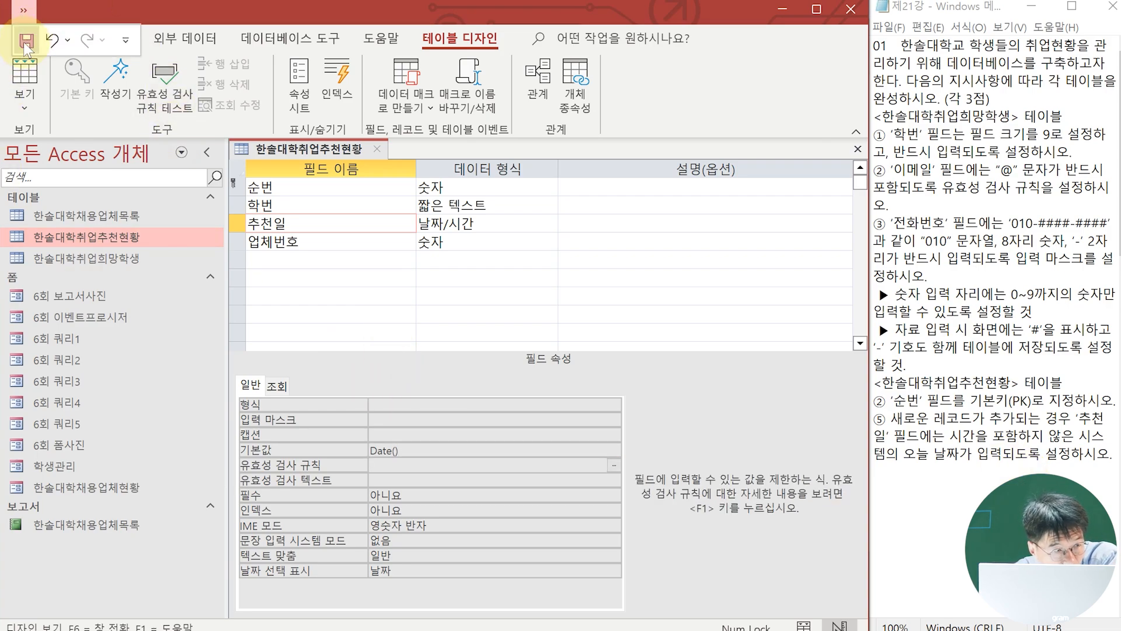
- Check the 추천일 default value in the new record row of the Datasheet view and close the table
click(24, 99)
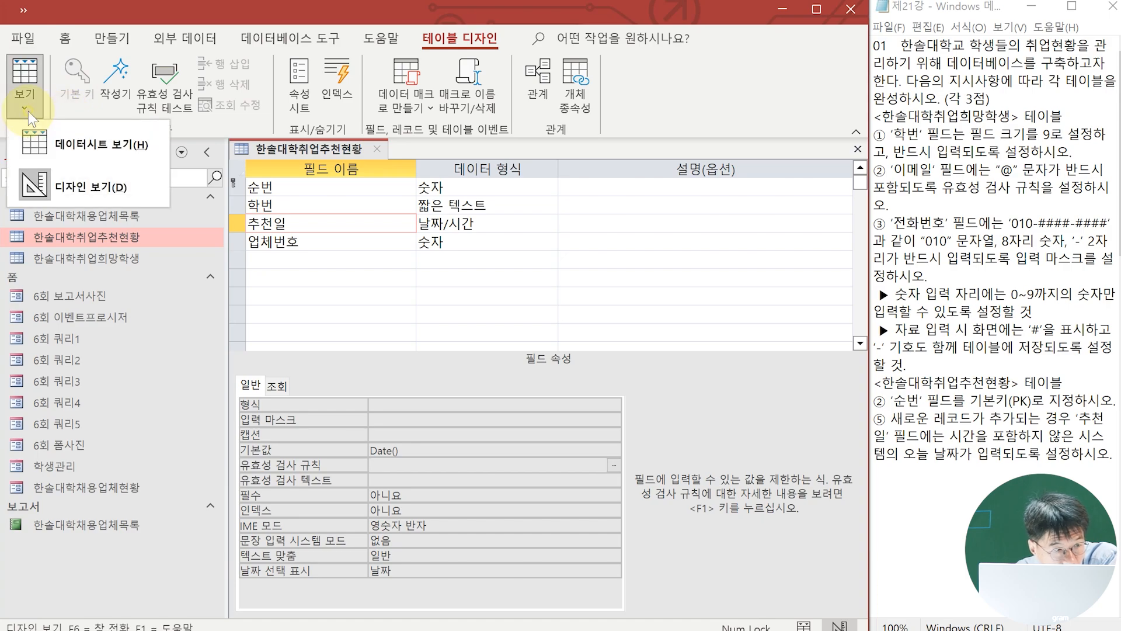
click(70, 143)
scroll(513, 300, down, 6)
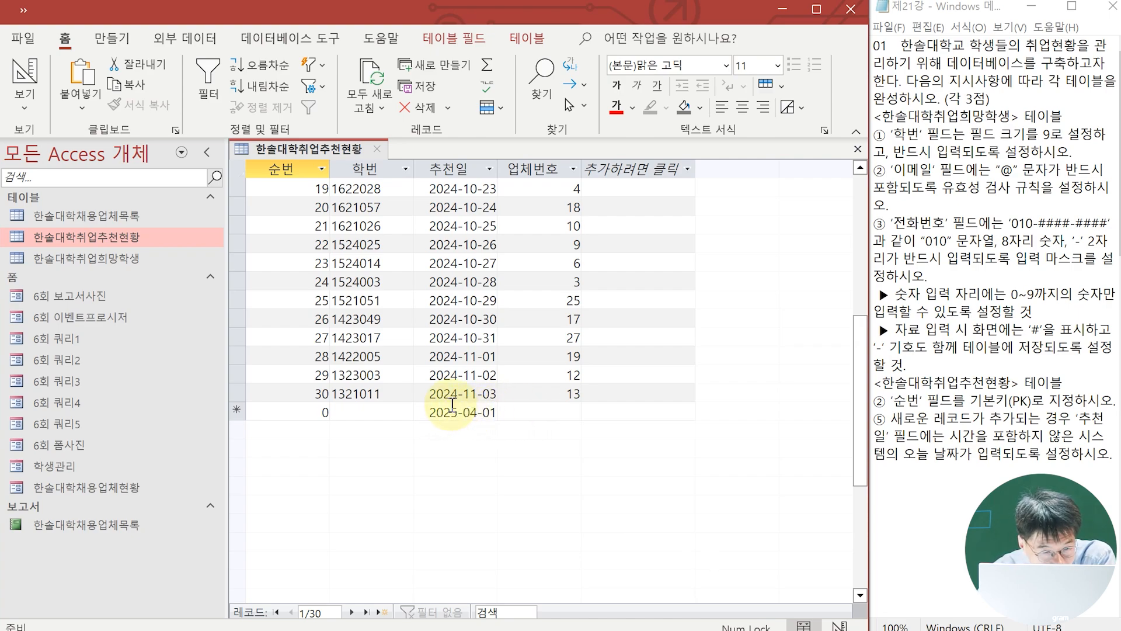
click(376, 150)
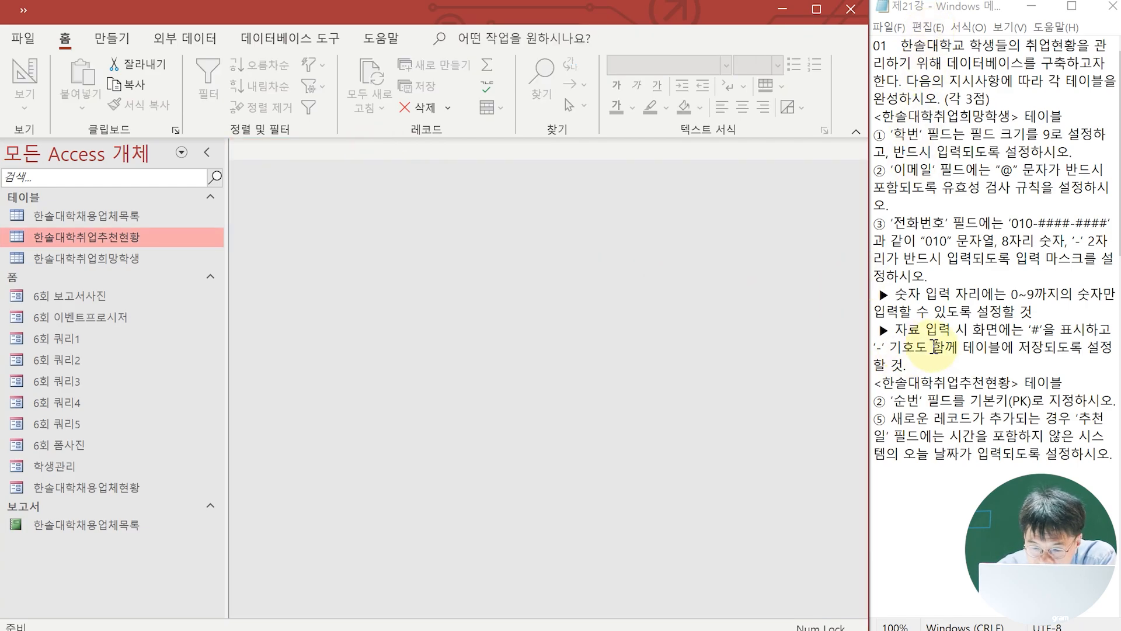
- Open the 한솔대학취업추천현황 table in Design view and set the 학번 field's lookup display control to 콤보 상자
scroll(934, 347, down, 10)
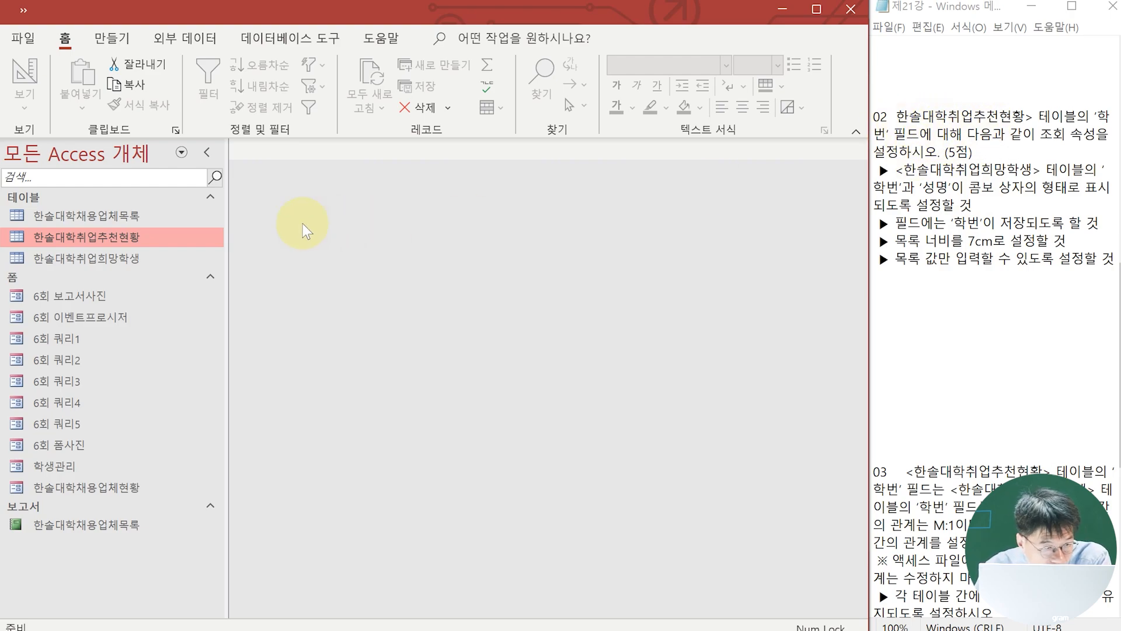
right_click(74, 238)
click(120, 282)
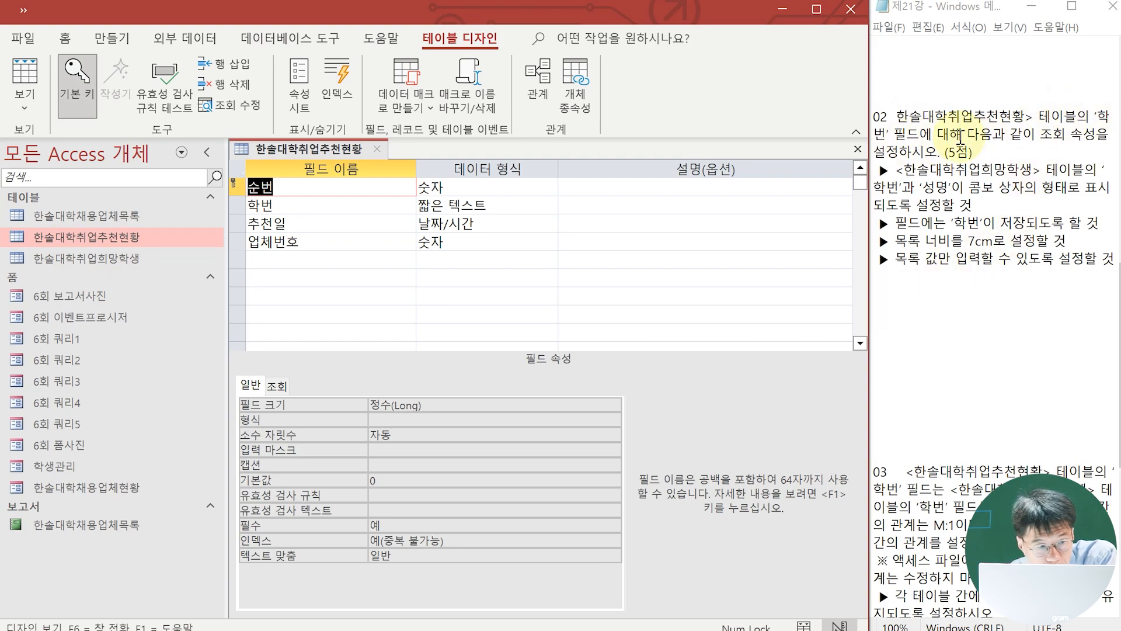
click(236, 206)
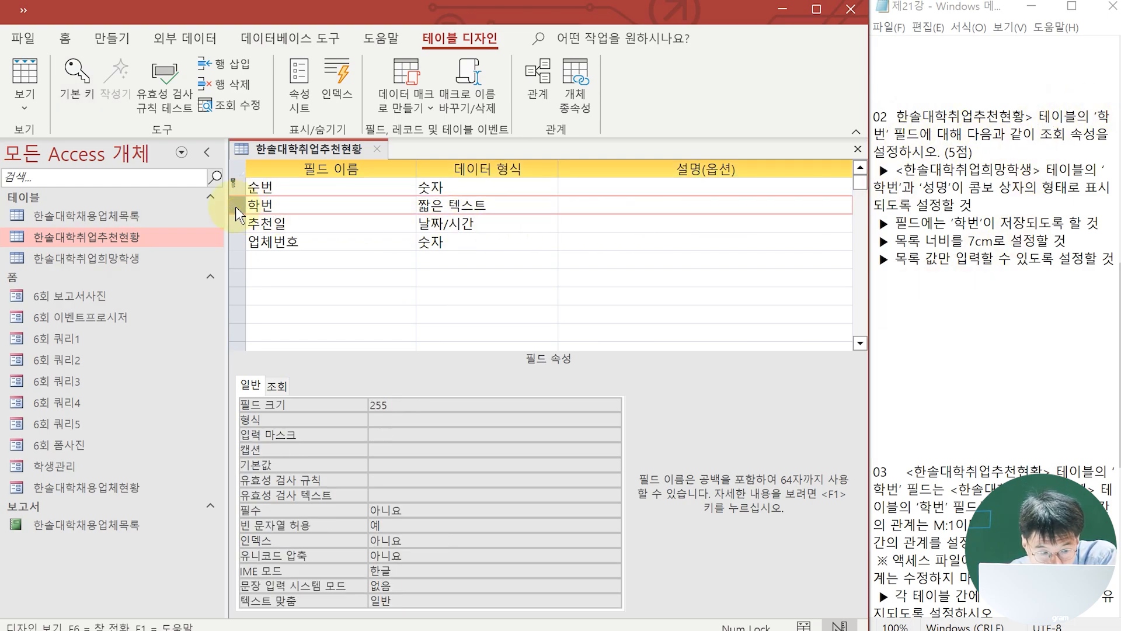
click(277, 385)
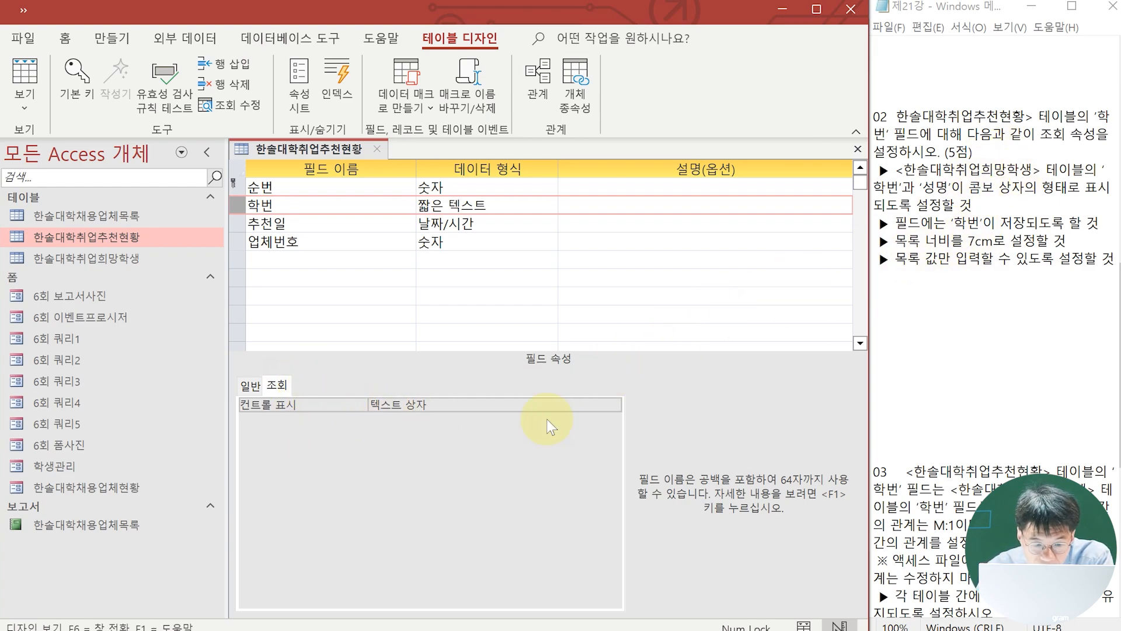
click(562, 406)
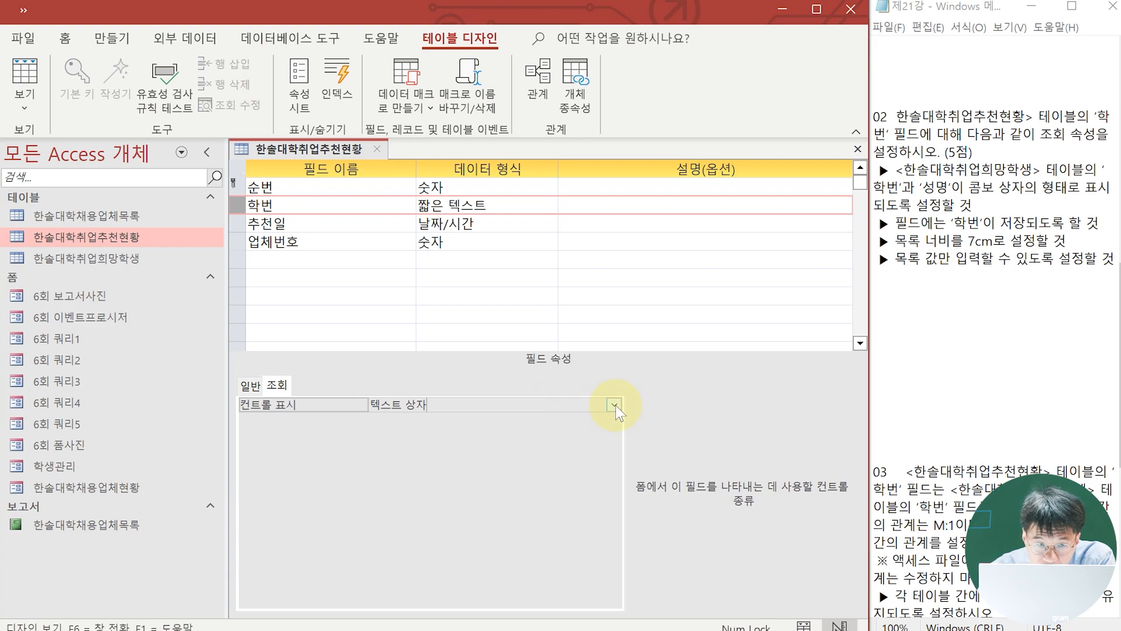
click(614, 405)
click(527, 448)
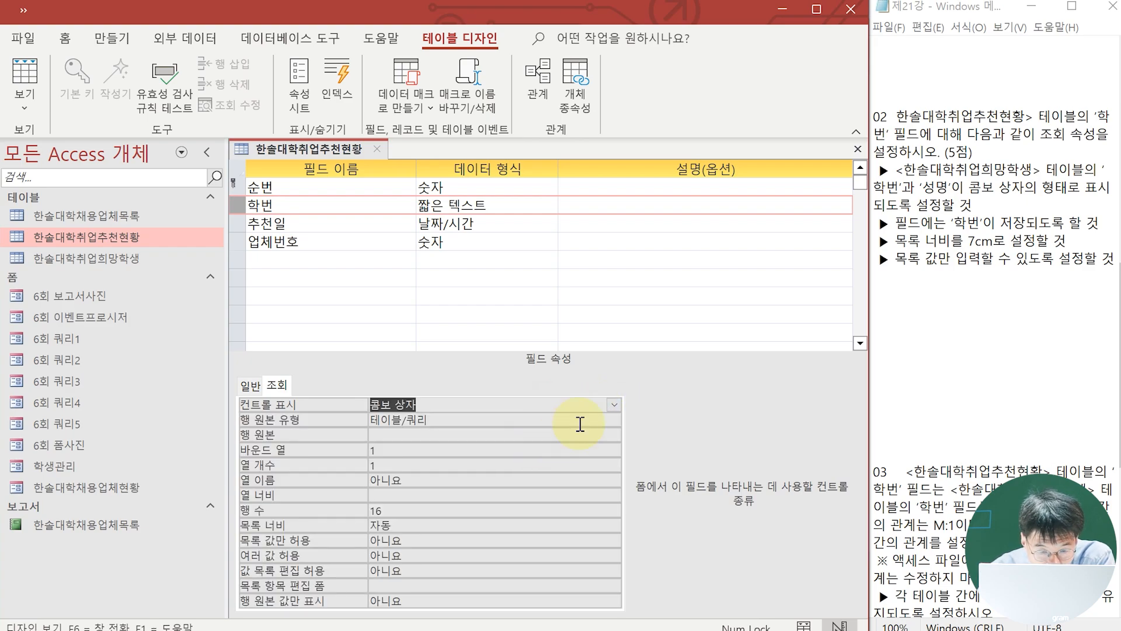
click(614, 404)
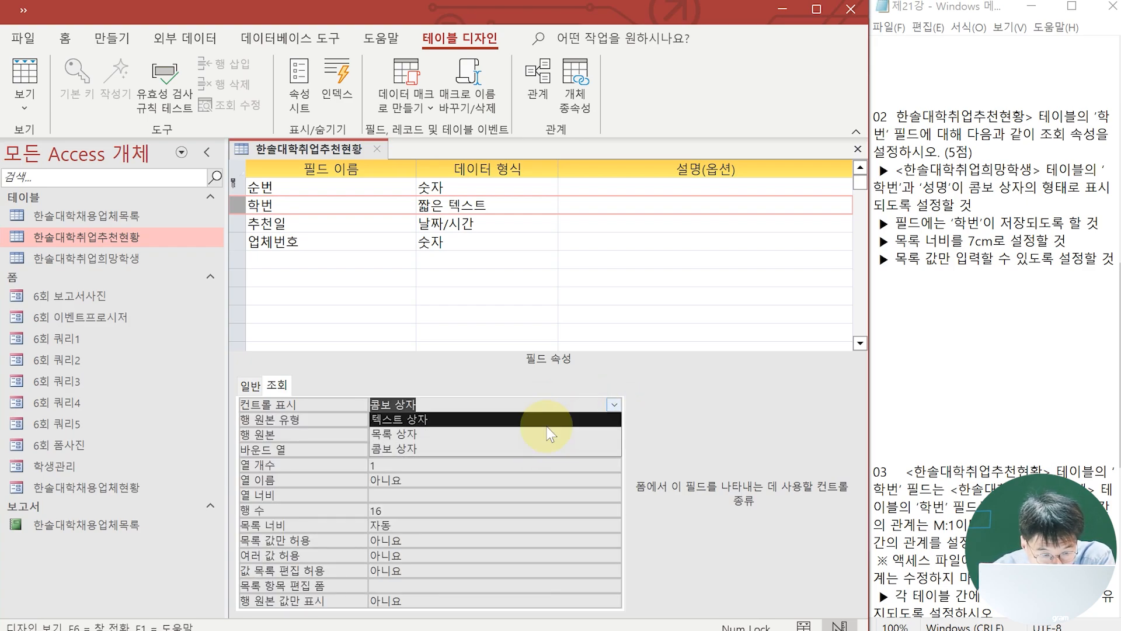
click(527, 450)
- Keep the row source type 테이블/쿼리 and build the 학번 row source from the 학번 and 성명 fields of the 한솔대학취업희망학생 table
click(471, 420)
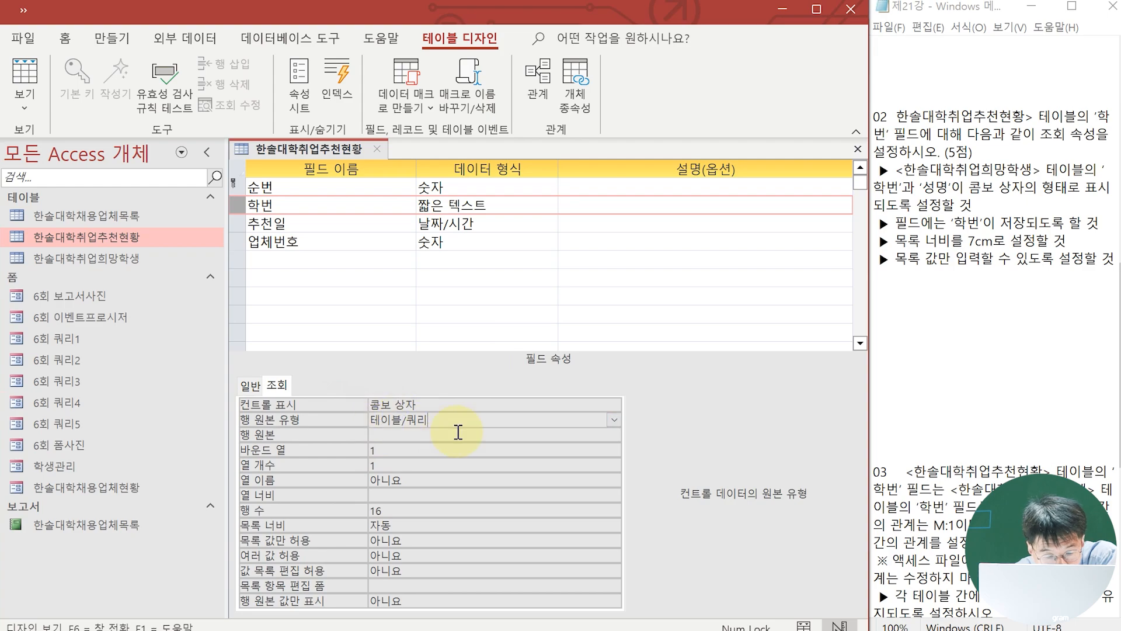
click(613, 420)
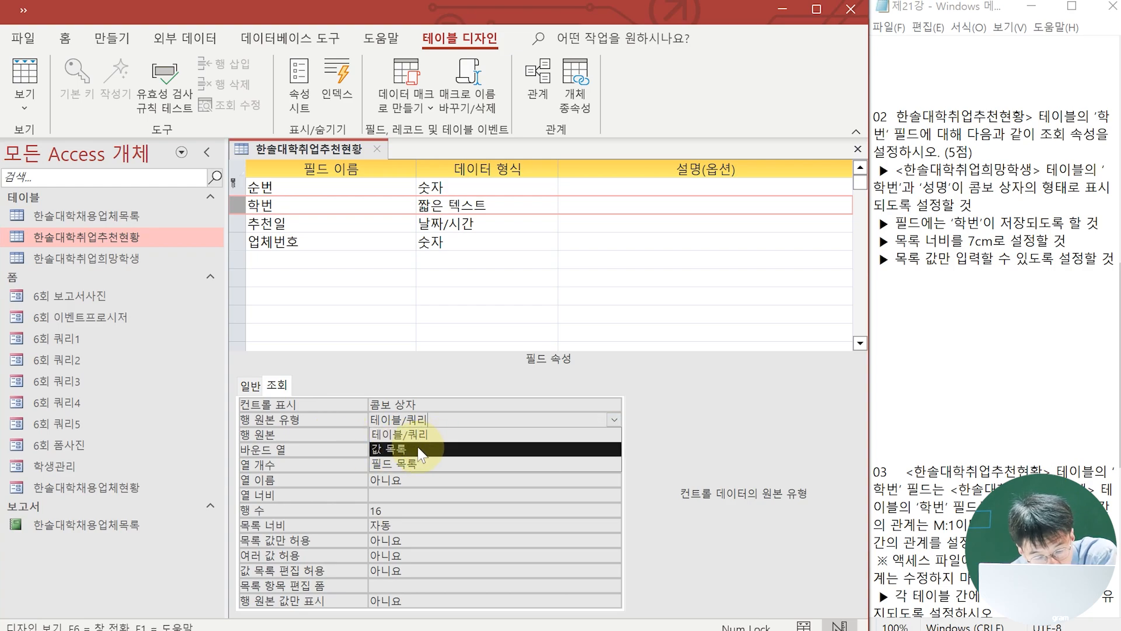
click(669, 418)
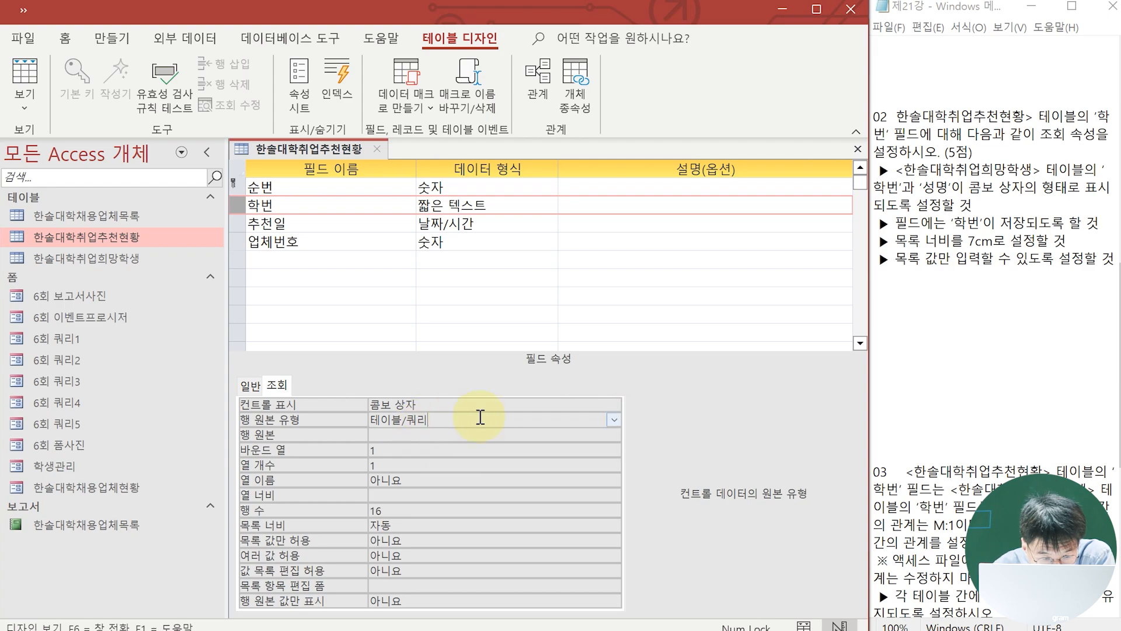
click(473, 436)
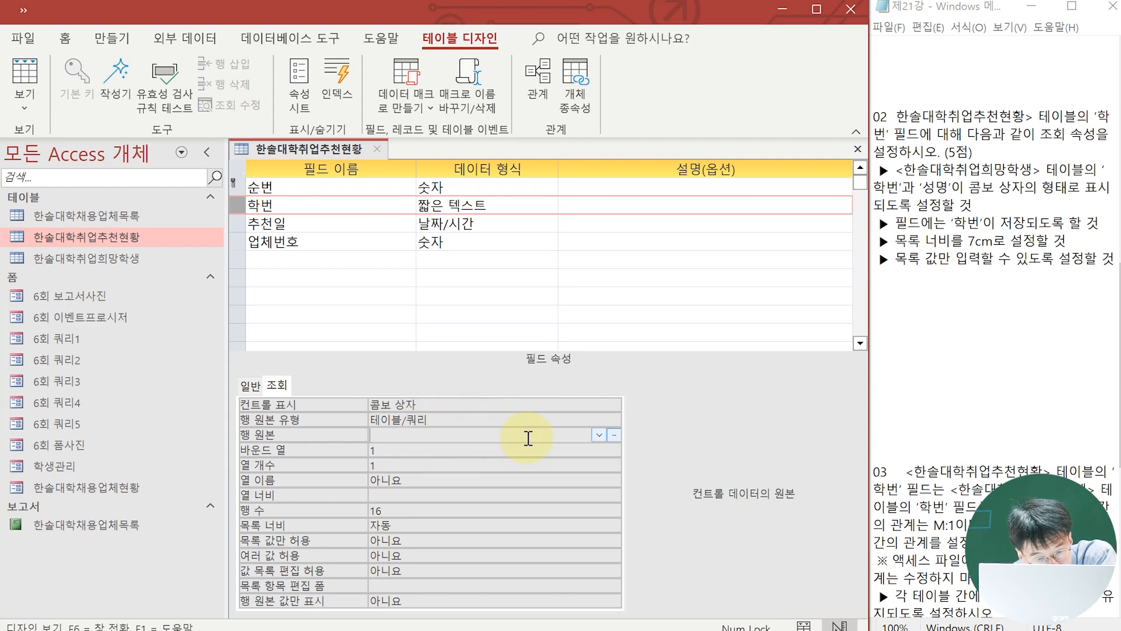
click(615, 435)
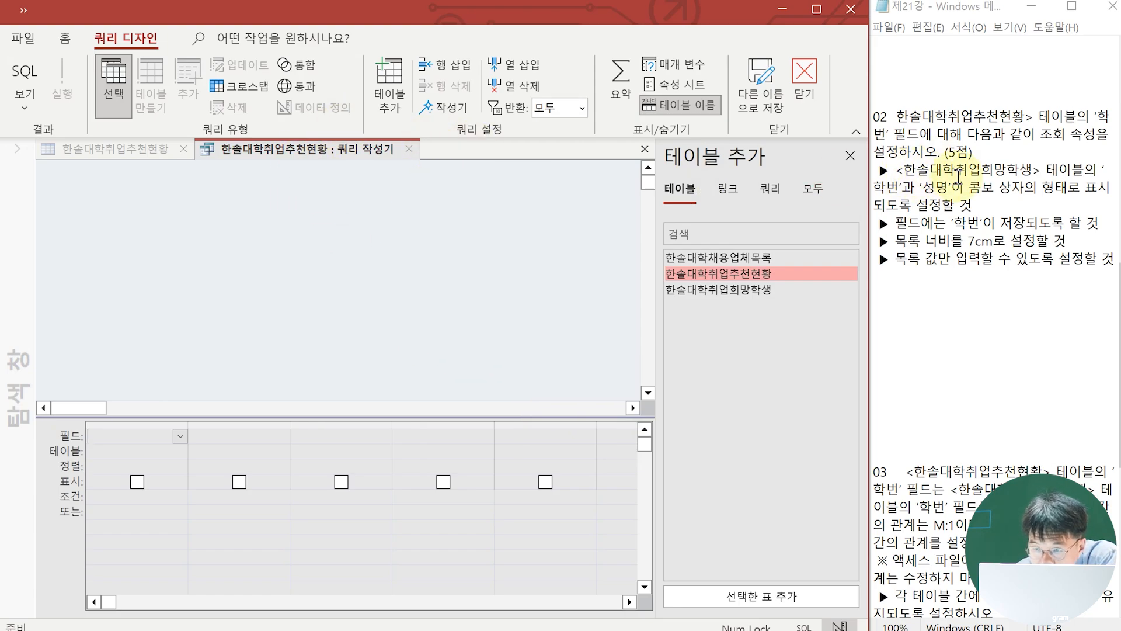
double_click(745, 292)
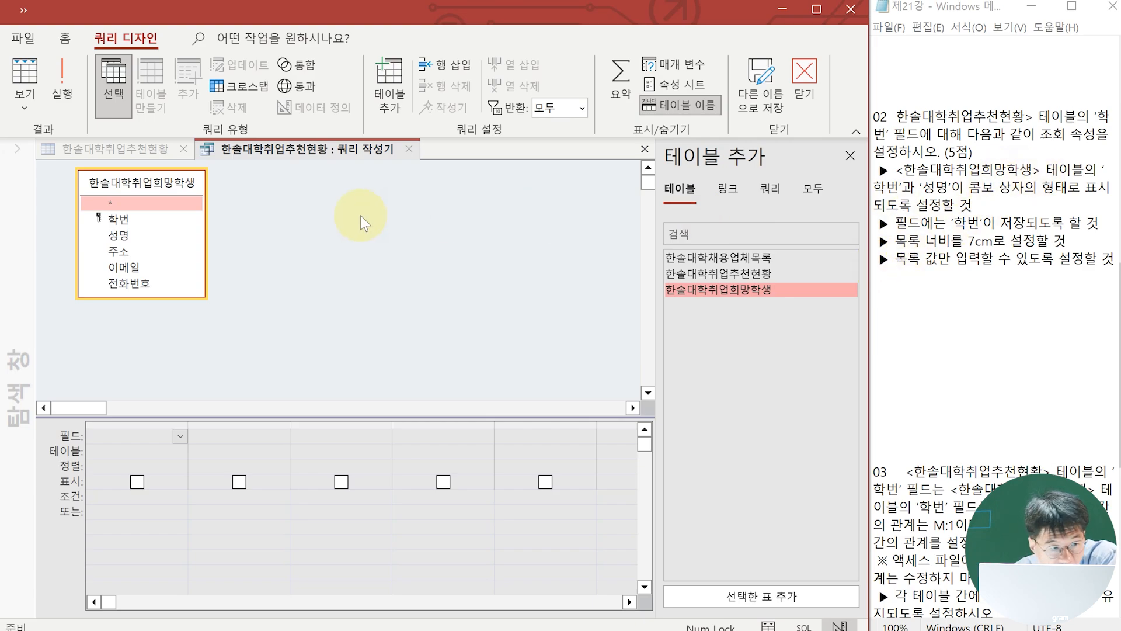
double_click(124, 221)
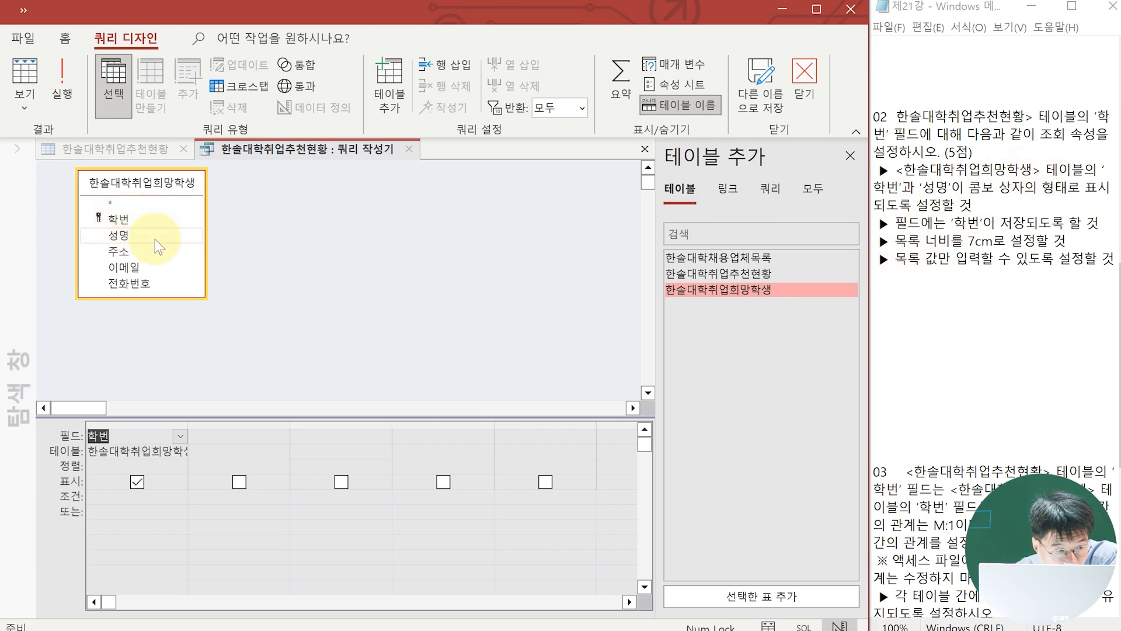
double_click(125, 238)
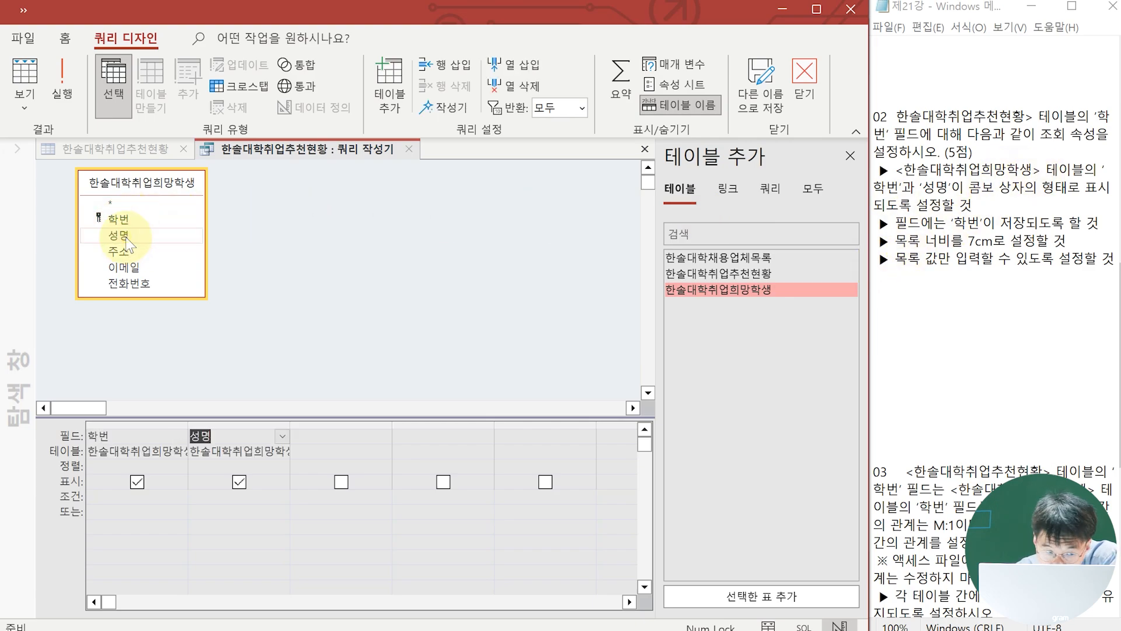
click(409, 149)
click(478, 390)
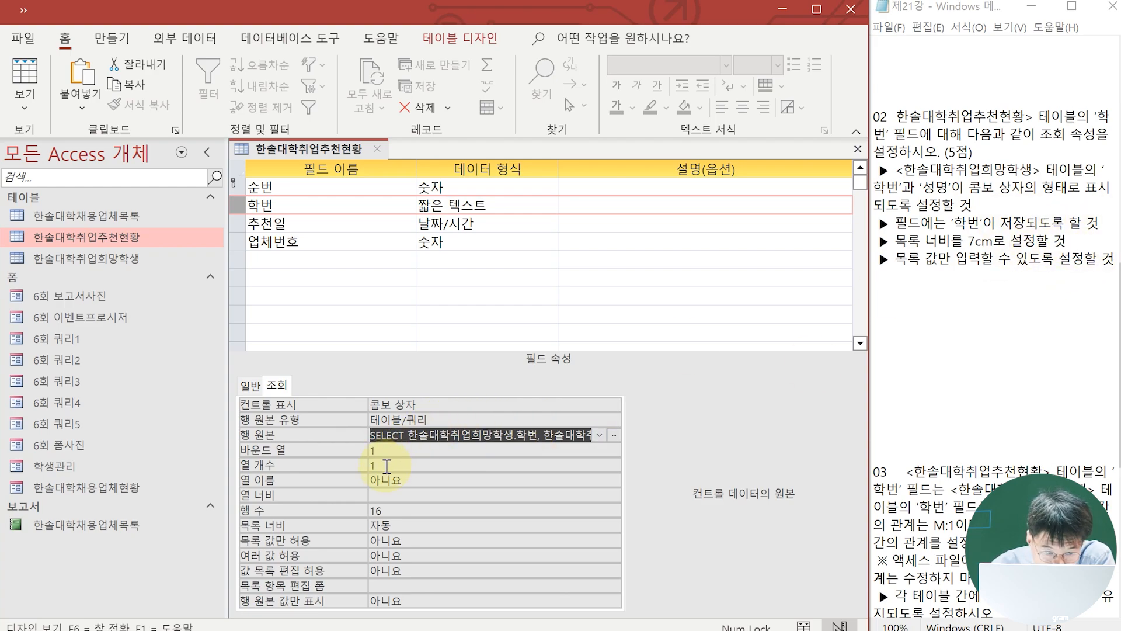
- Set the 학번 lookup's column count to 2 and save the table
click(347, 464)
text(2)
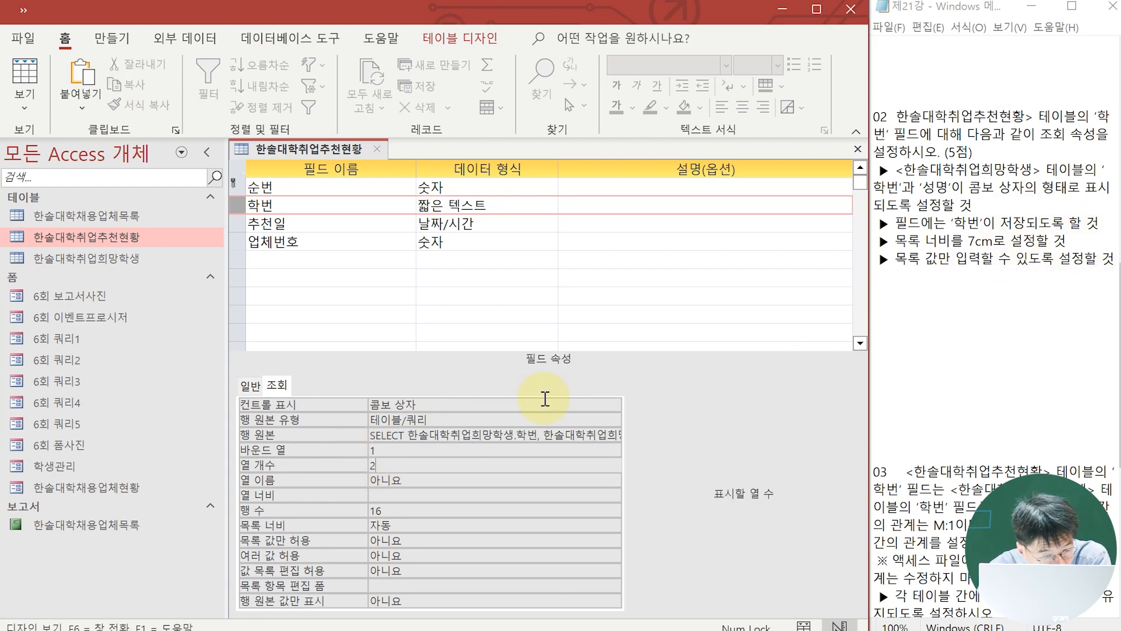
click(23, 10)
click(26, 38)
- Check the 학번 combo-box list in Datasheet view, adjusting the 학번 column's width to see both list columns
click(35, 97)
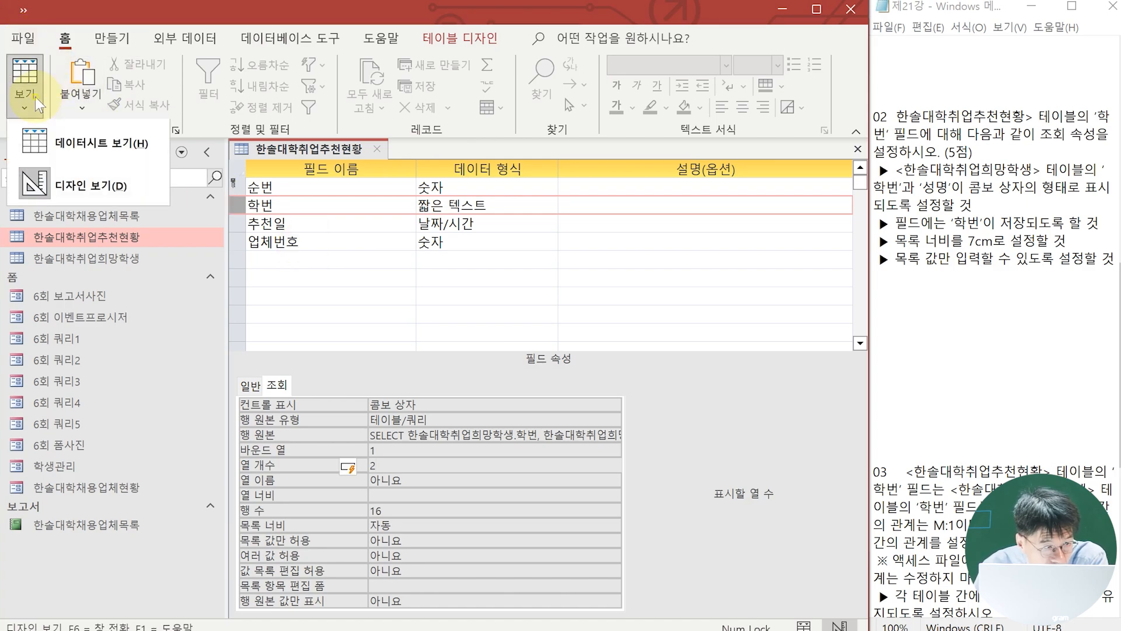
click(107, 146)
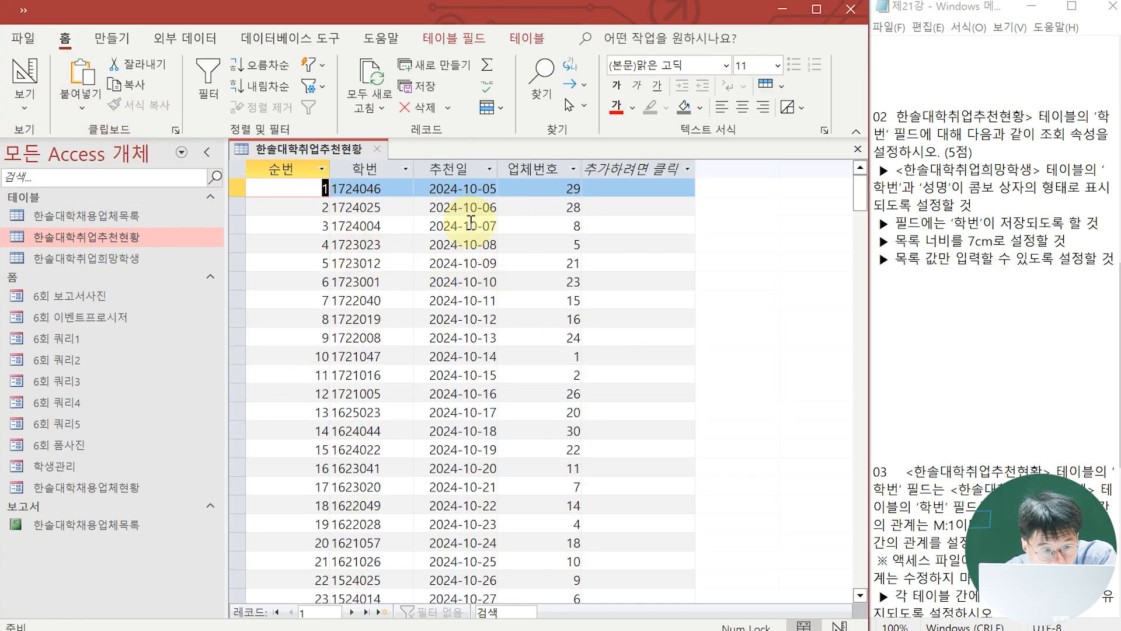
click(408, 194)
click(405, 189)
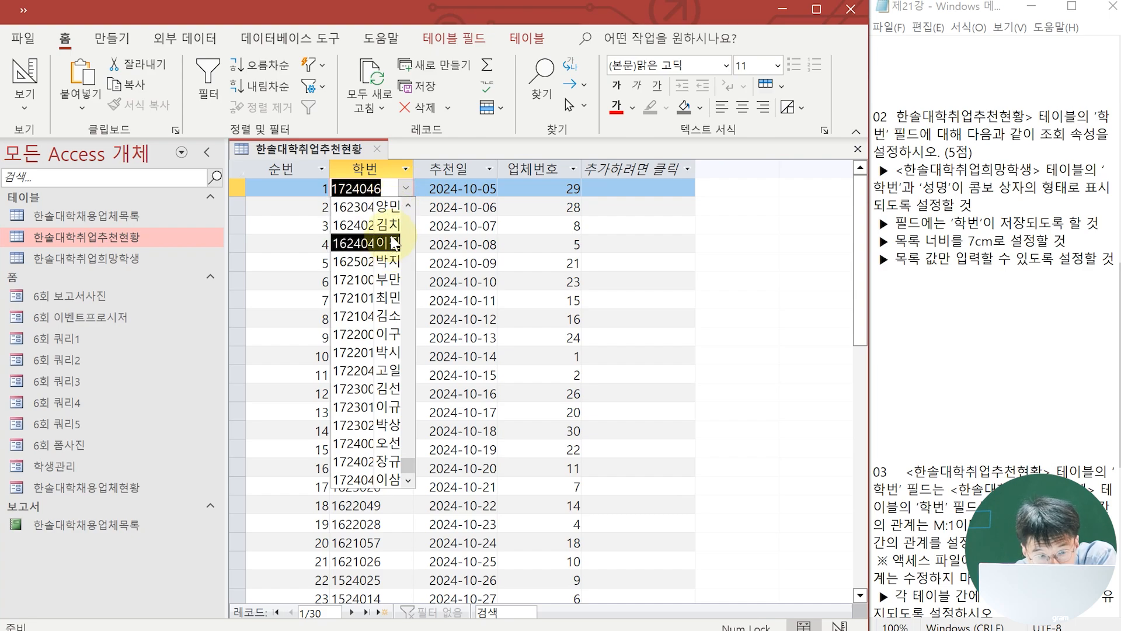
drag(416, 174, 471, 175)
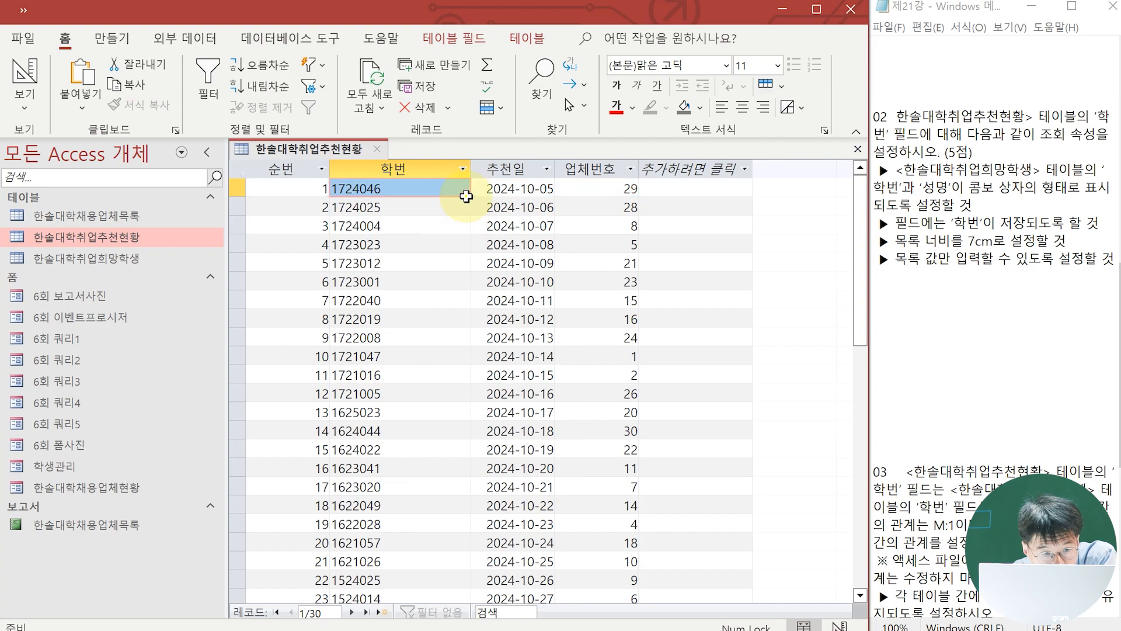
click(463, 188)
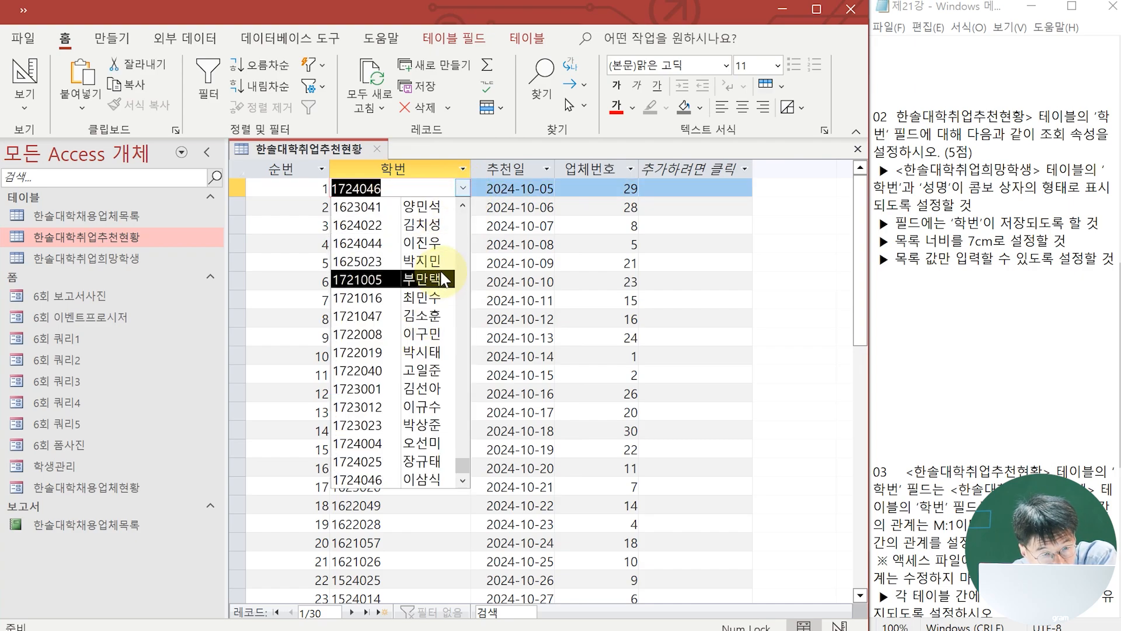
drag(471, 169, 439, 168)
- Return to Design view and set the 학번 lookup's column widths to 0;7
click(18, 102)
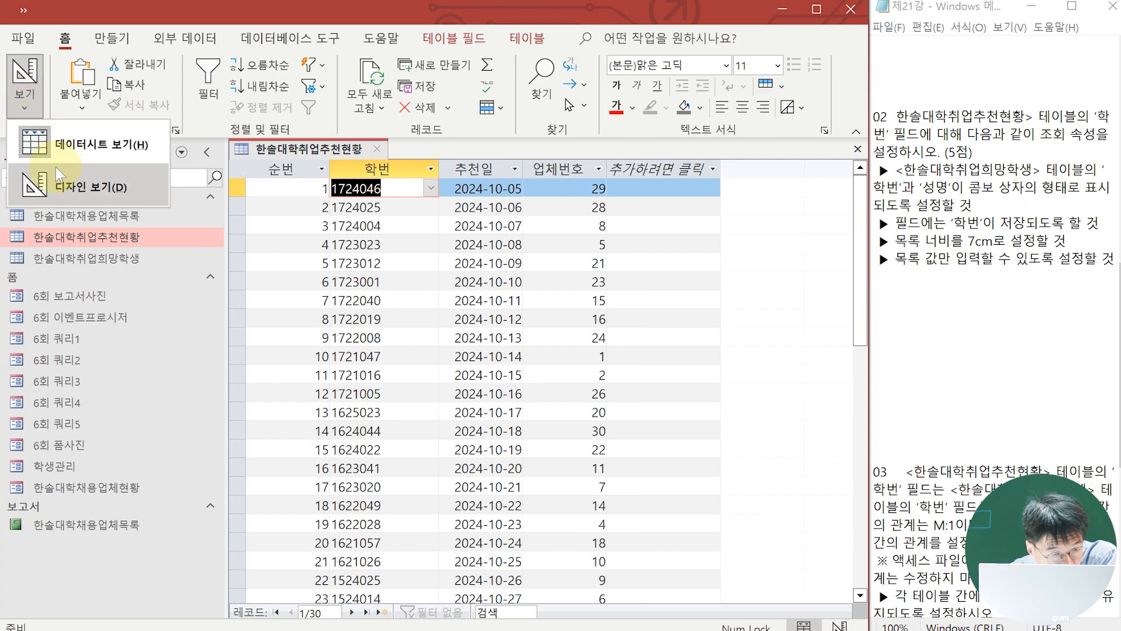
click(56, 168)
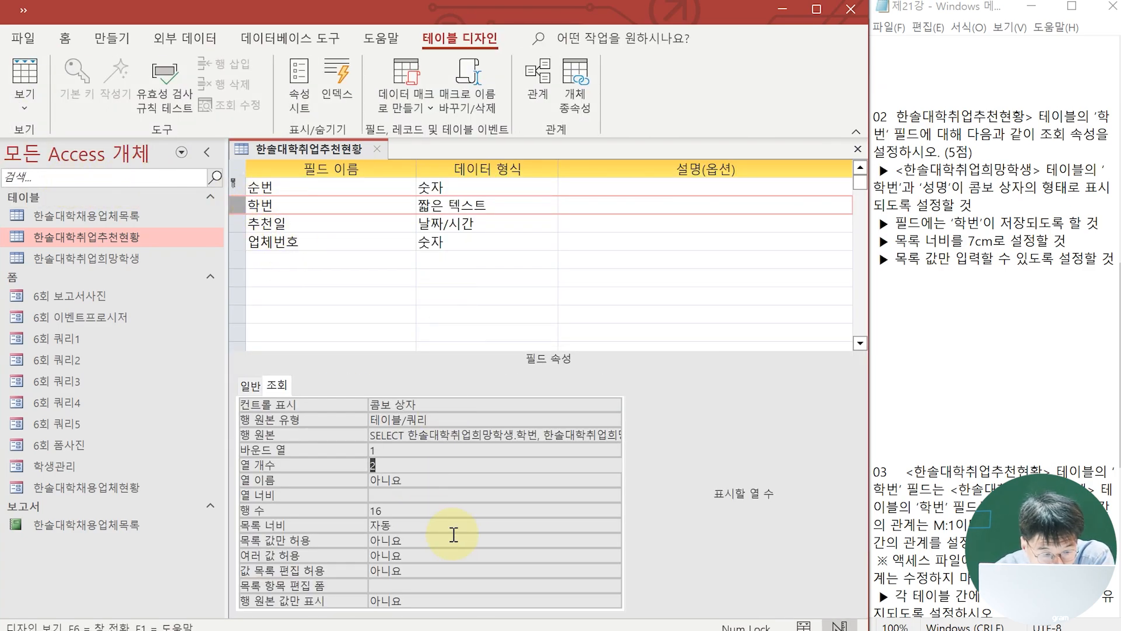
click(386, 494)
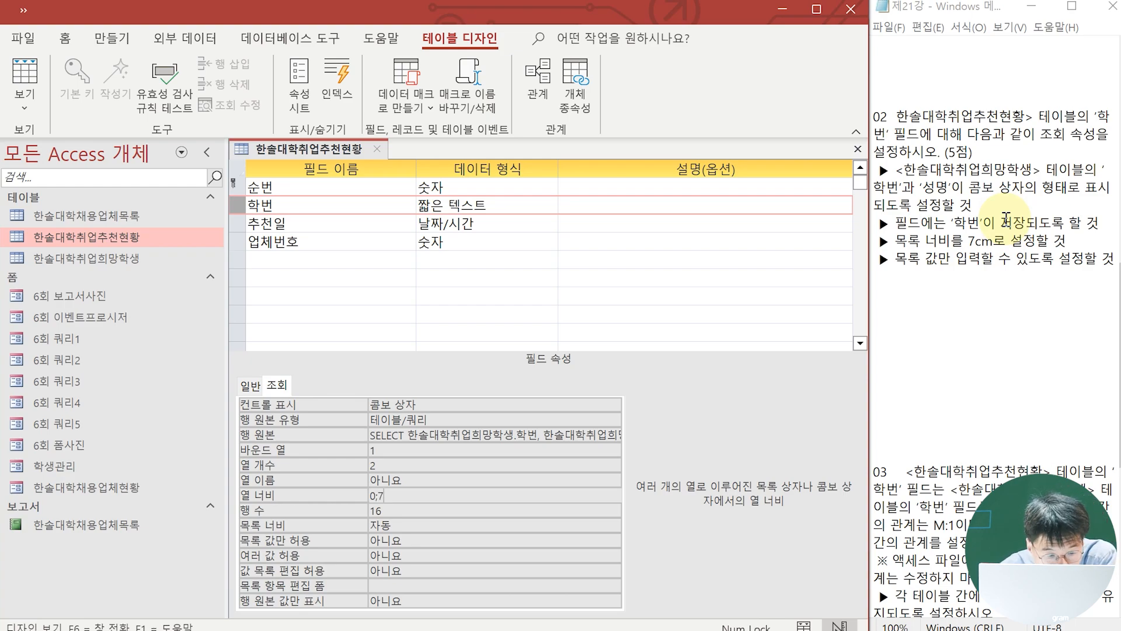
key(Return)
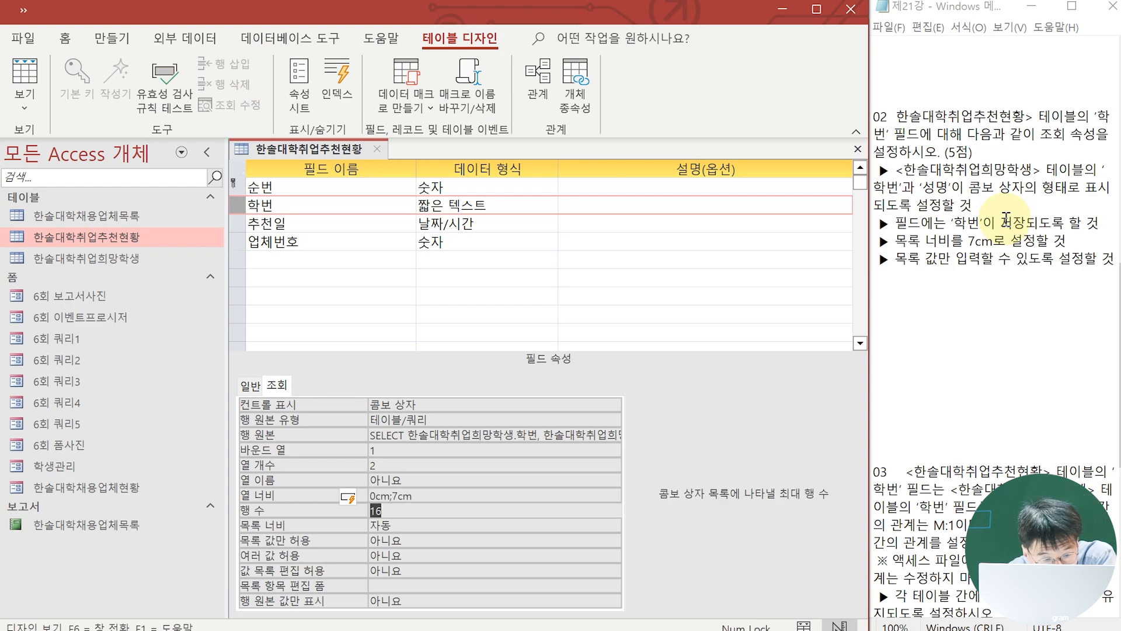
- Set the 학번 lookup's list width to 7 cm and save the table
double_click(388, 524)
text(7)
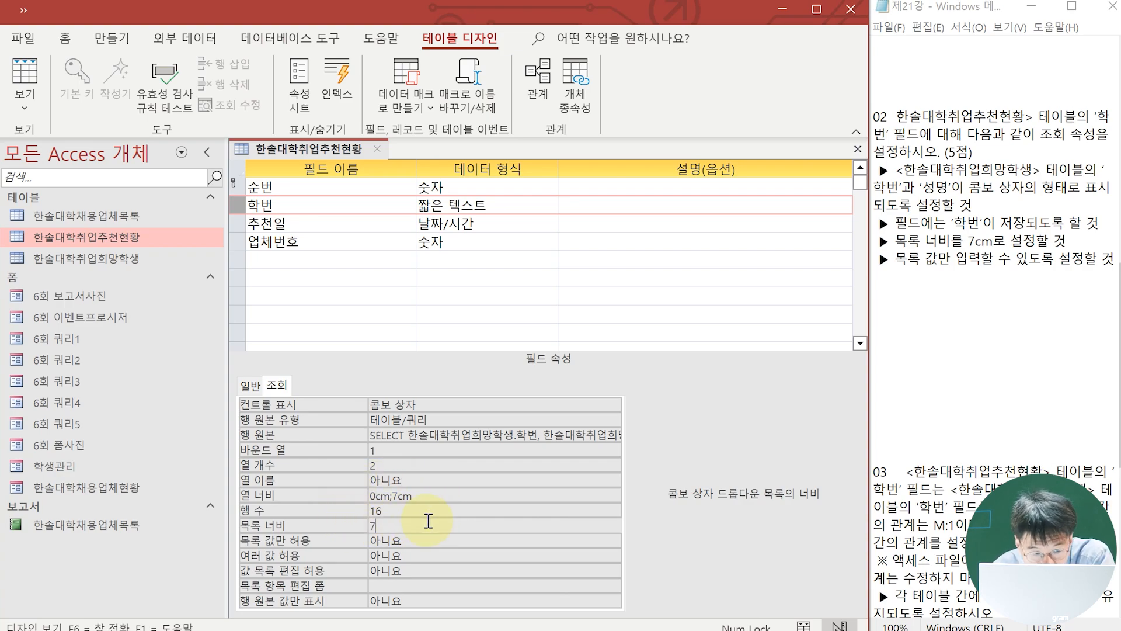
click(19, 103)
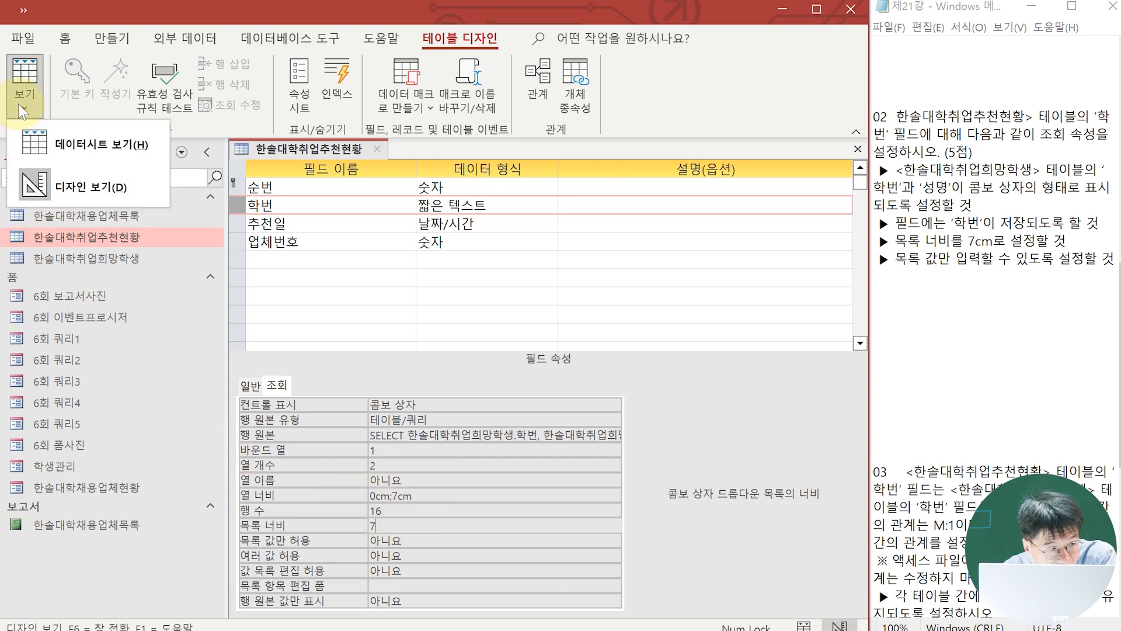
click(24, 10)
click(29, 29)
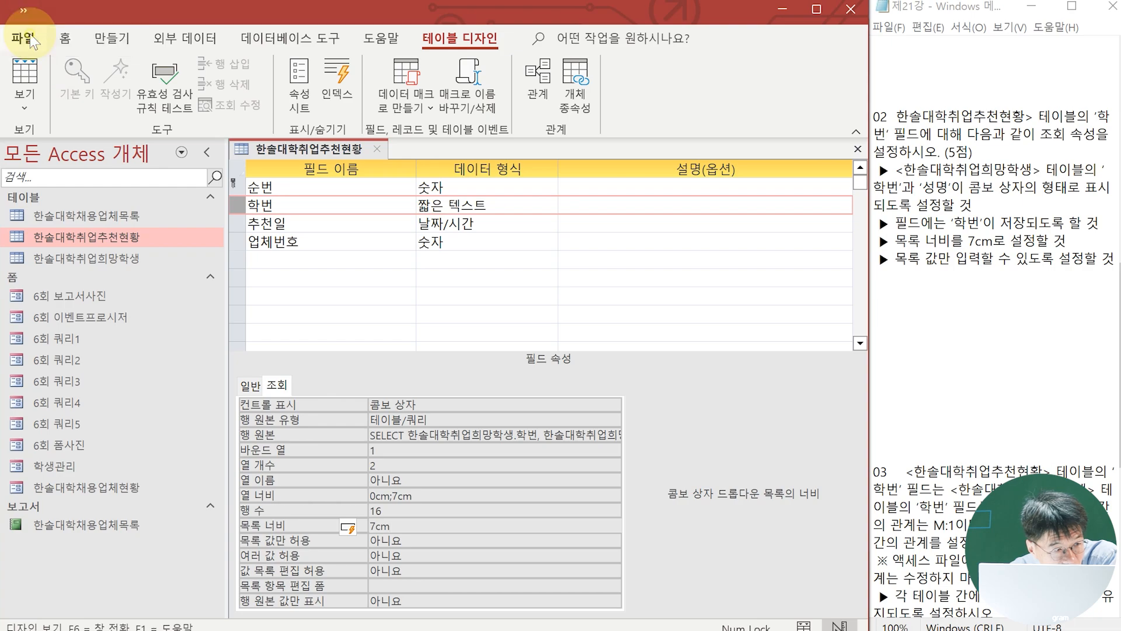
- Check the first record's 학번 combo-box list in Datasheet view and close the table
click(30, 98)
click(81, 136)
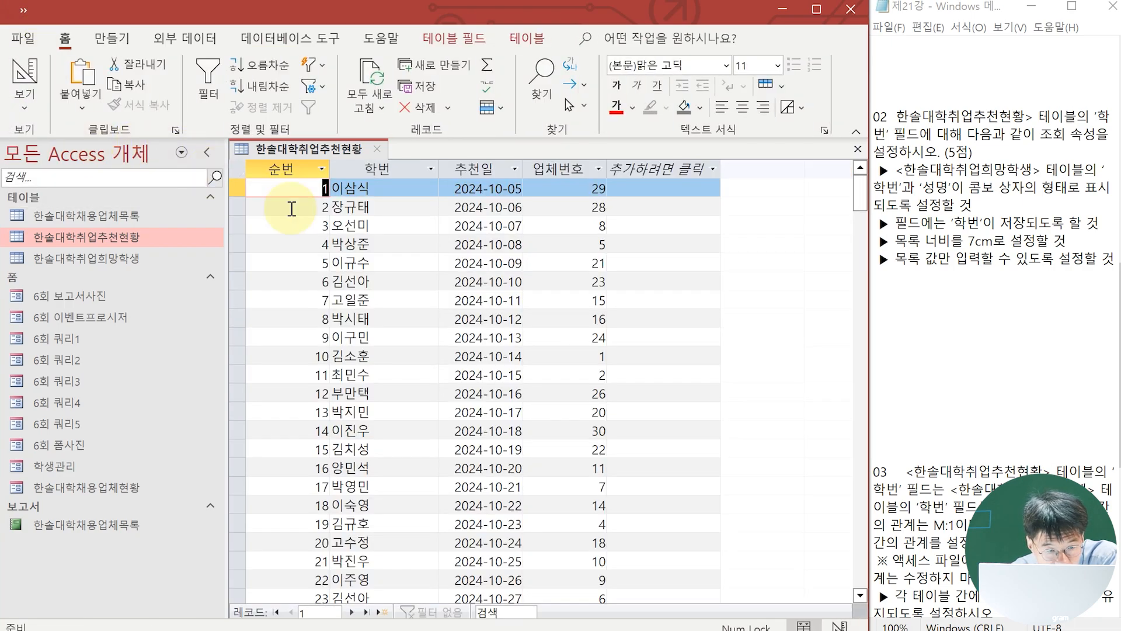
click(431, 188)
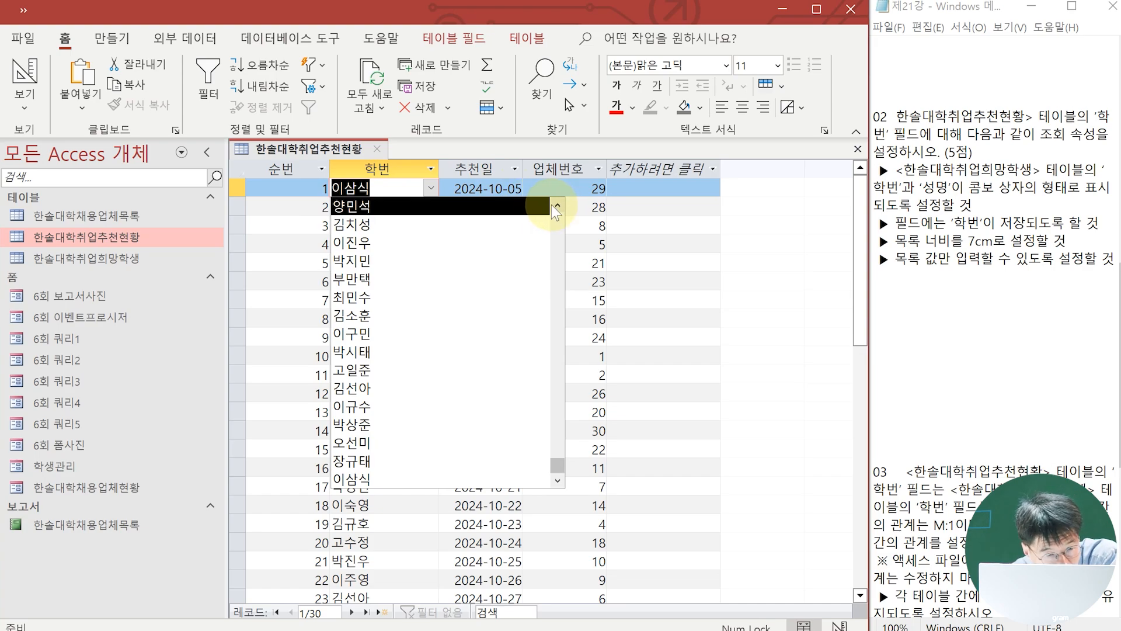
click(376, 149)
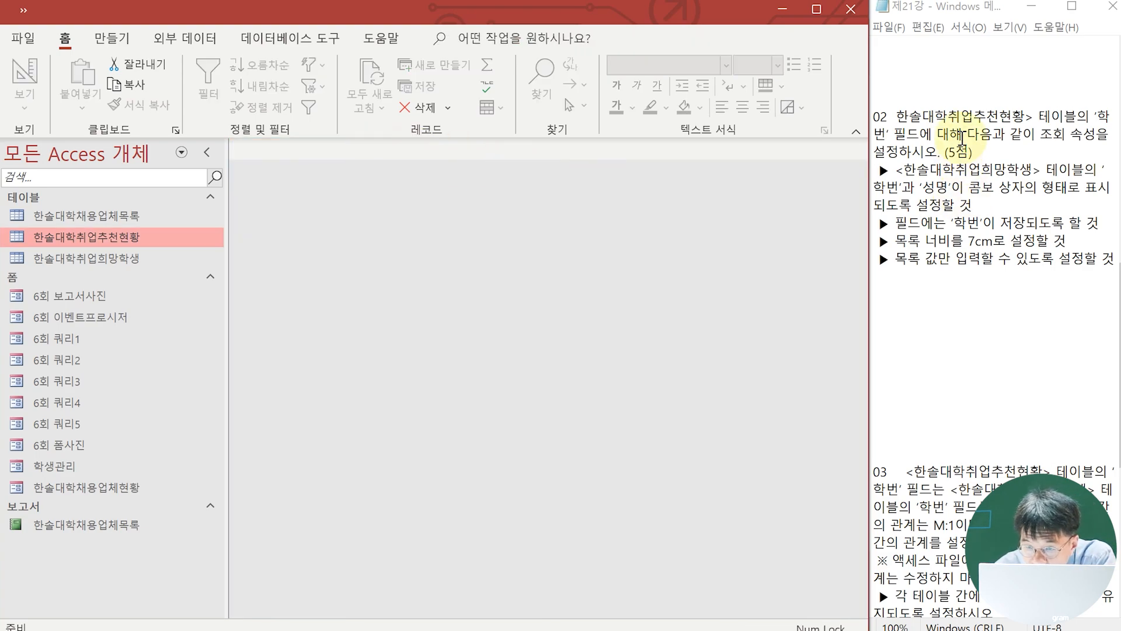
- Bring task 03 into view in the instructions and open the database's Relationships window
scroll(1002, 232, down, 6)
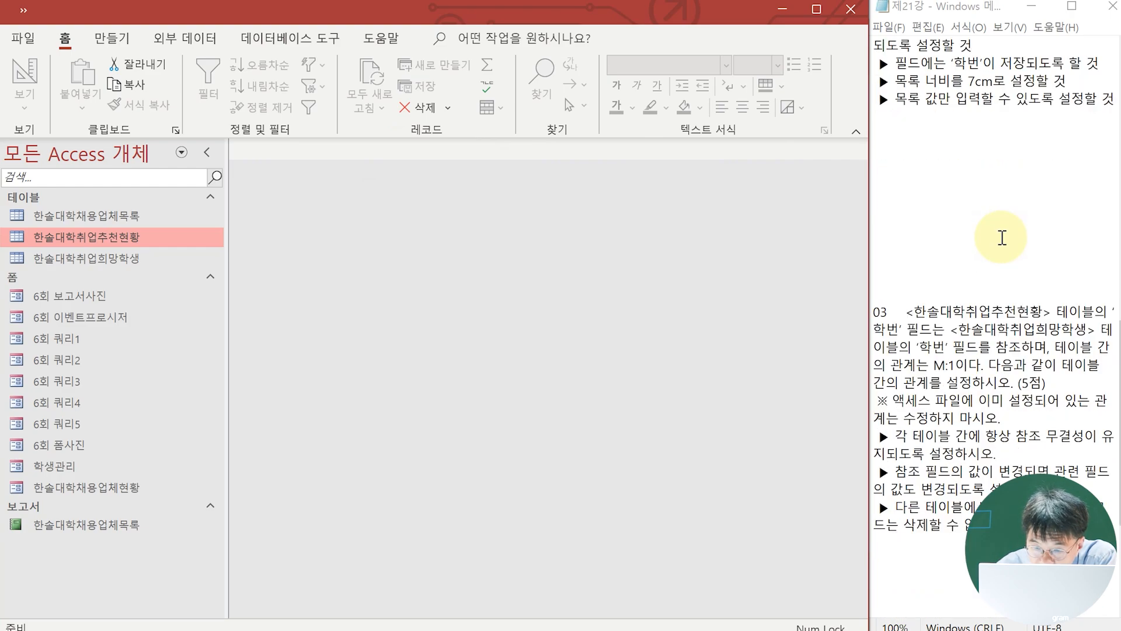
scroll(1003, 239, down, 1)
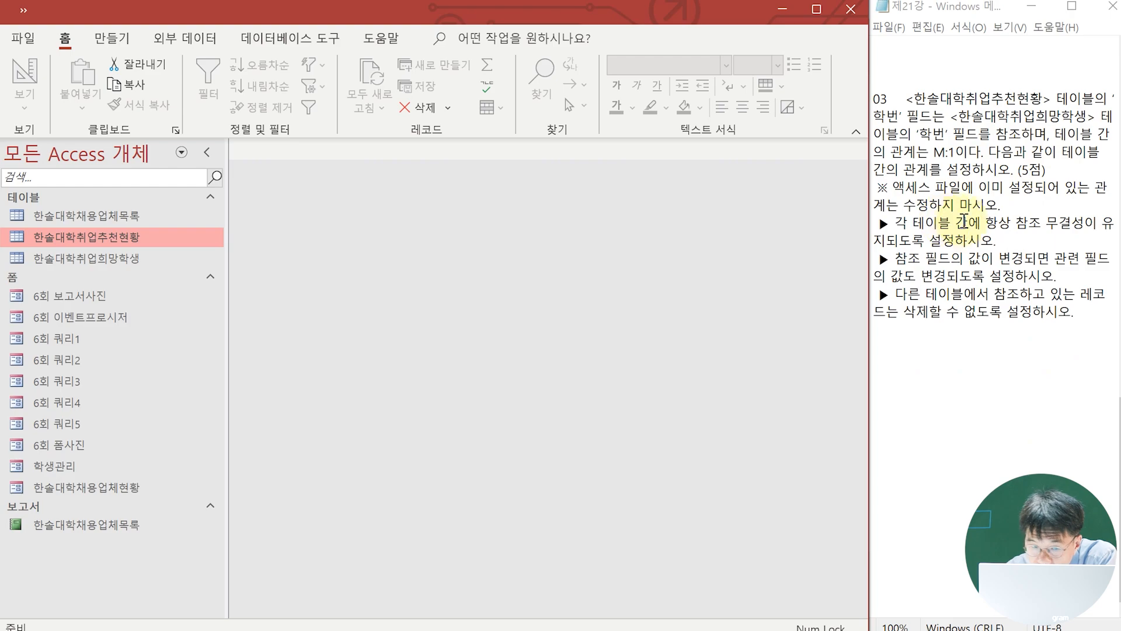
click(286, 42)
click(195, 110)
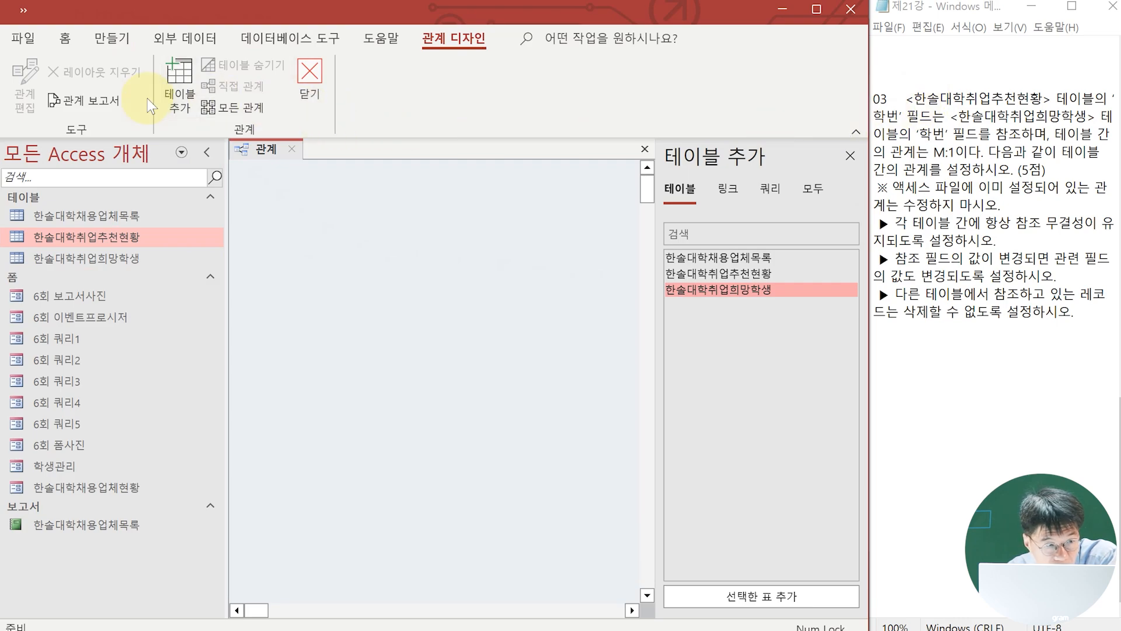
- Display all existing relationships and add the 한솔대학취업희망학생 table to the relationship diagram
click(231, 107)
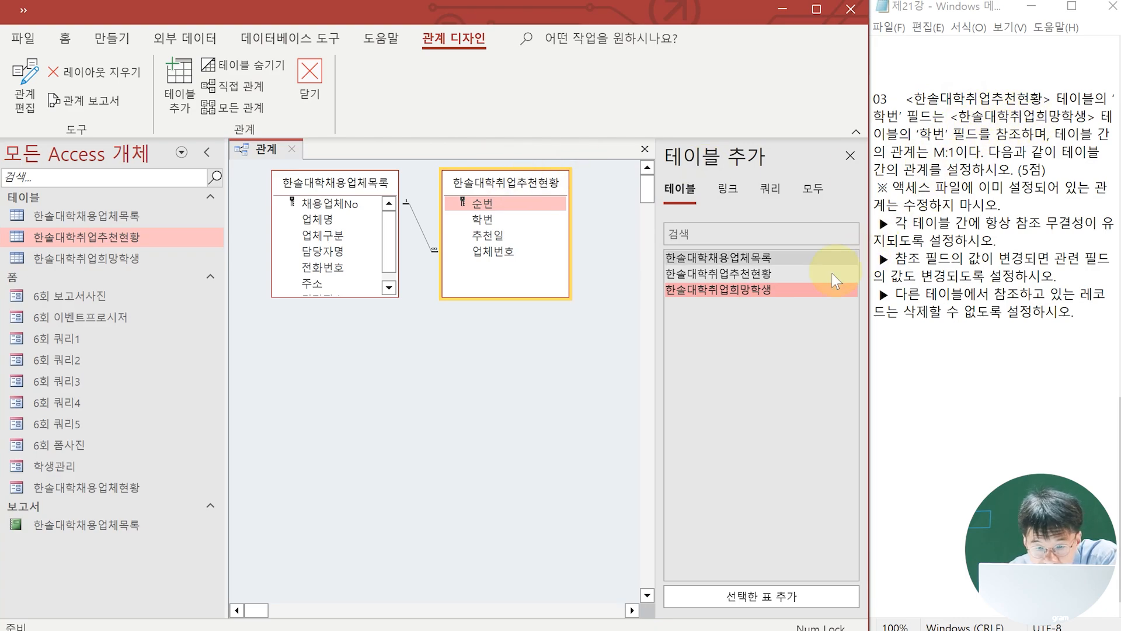
click(726, 294)
drag(724, 292, 700, 178)
click(851, 156)
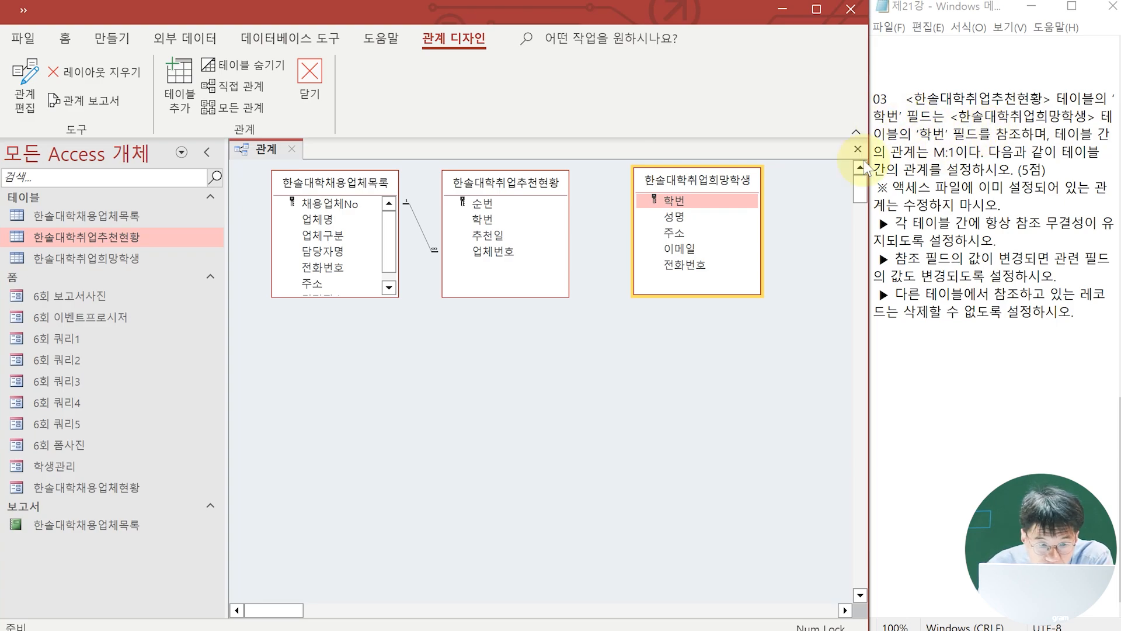
- Create a 학번 relationship between 한솔대학취업추천현황 and 한솔대학취업희망학생, enforcing referential integrity and cascading updates to related fields
drag(500, 216, 673, 200)
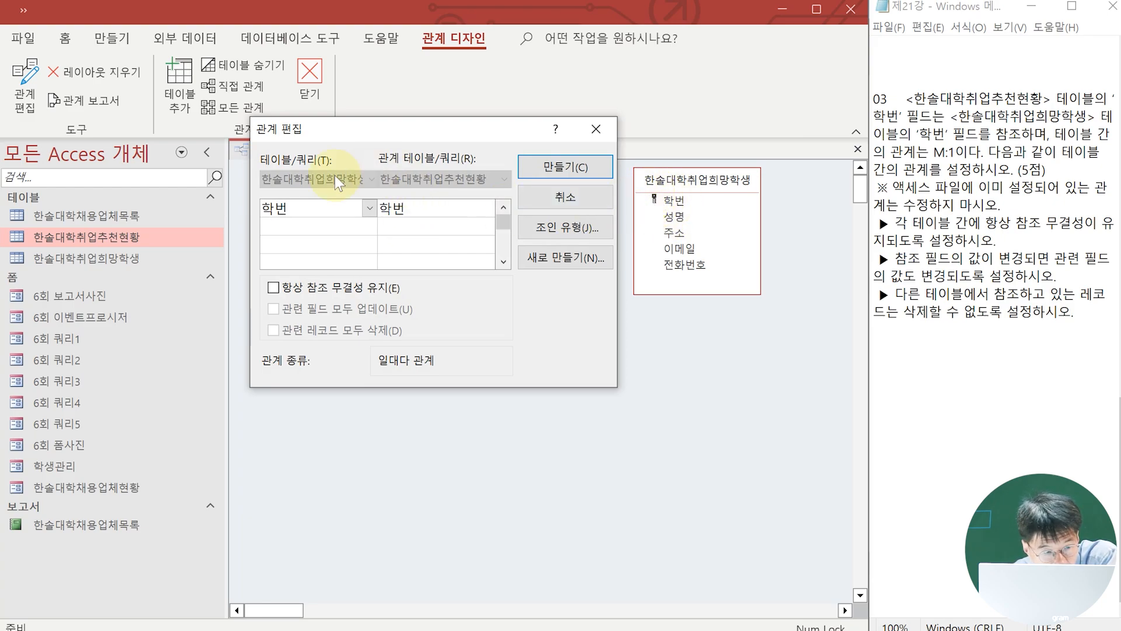
click(348, 288)
click(273, 309)
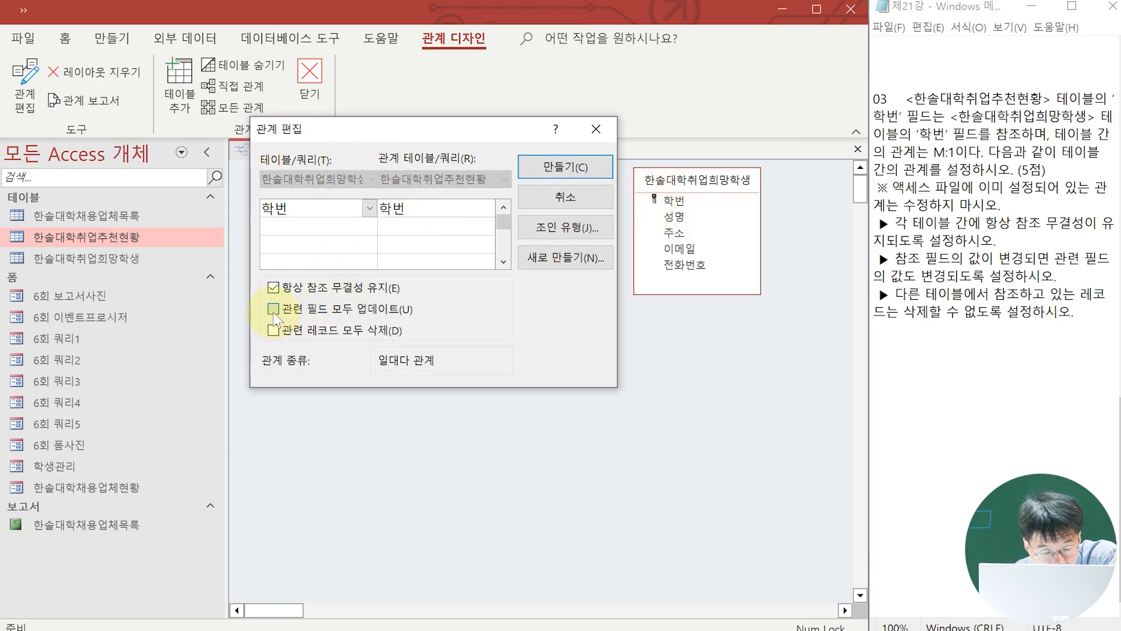
click(572, 168)
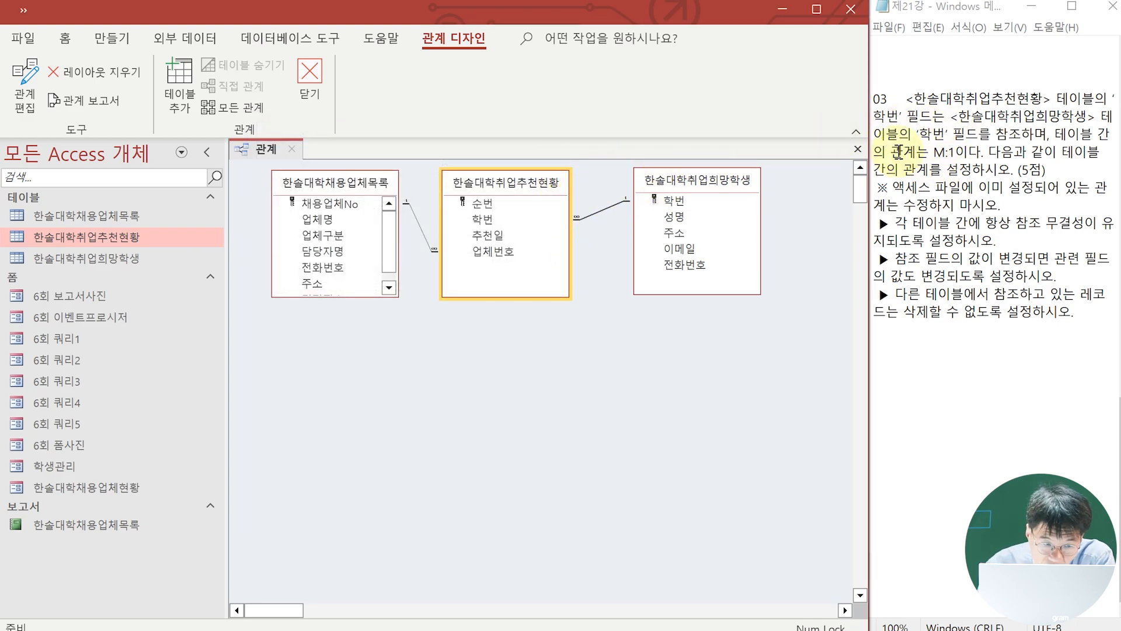
- Delete the 학번 relationship between 한솔대학취업추천현황 and 한솔대학취업희망학생
click(606, 222)
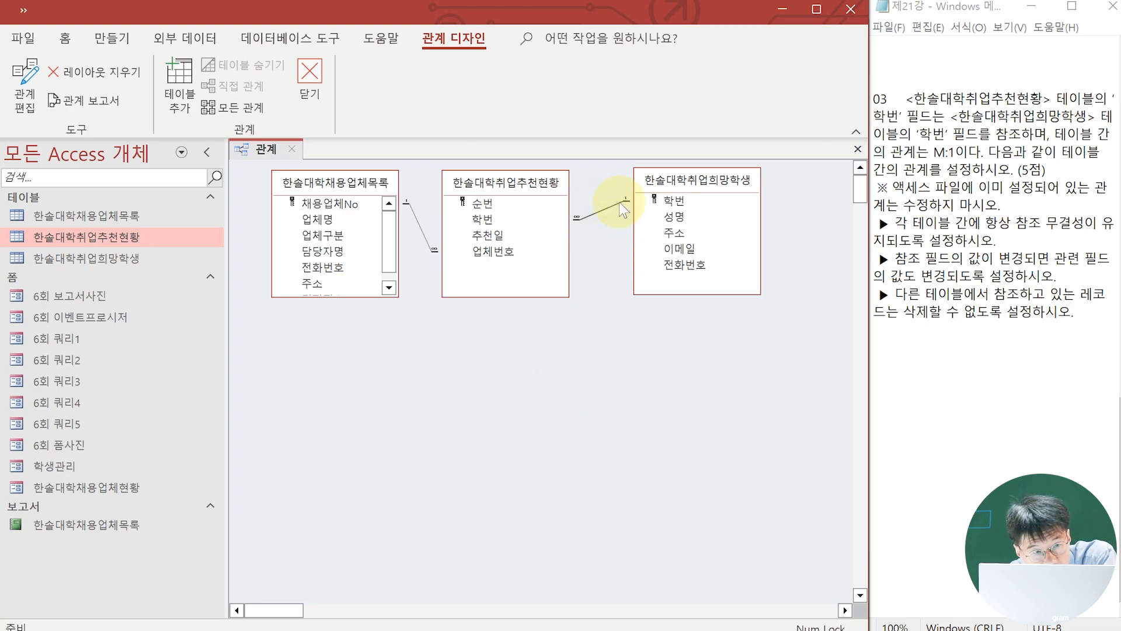
click(562, 223)
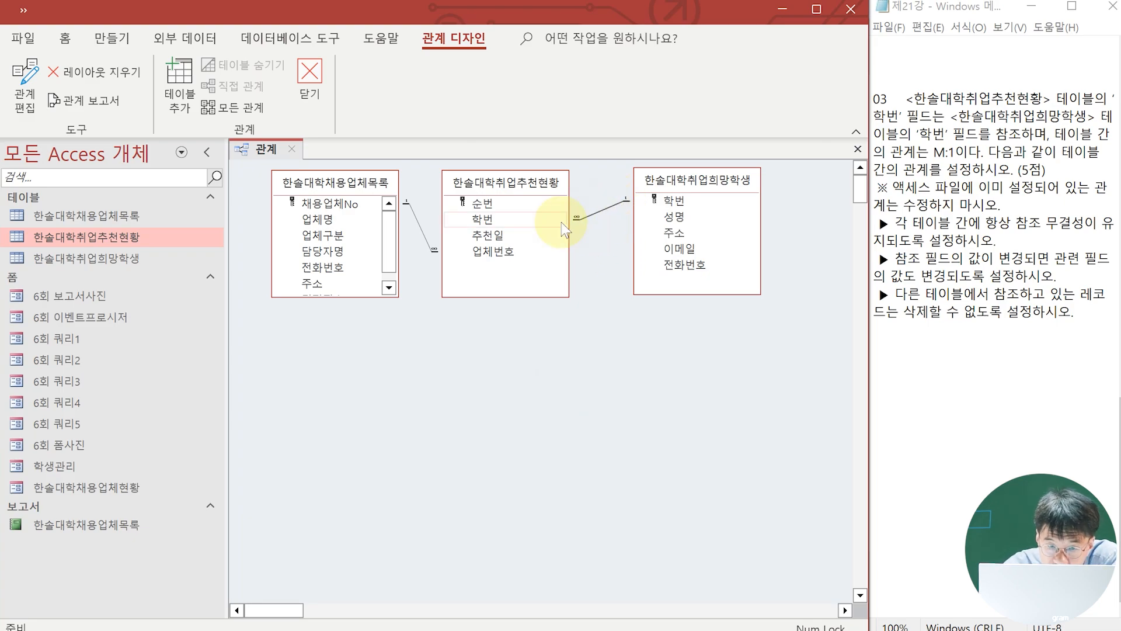
key(Delete)
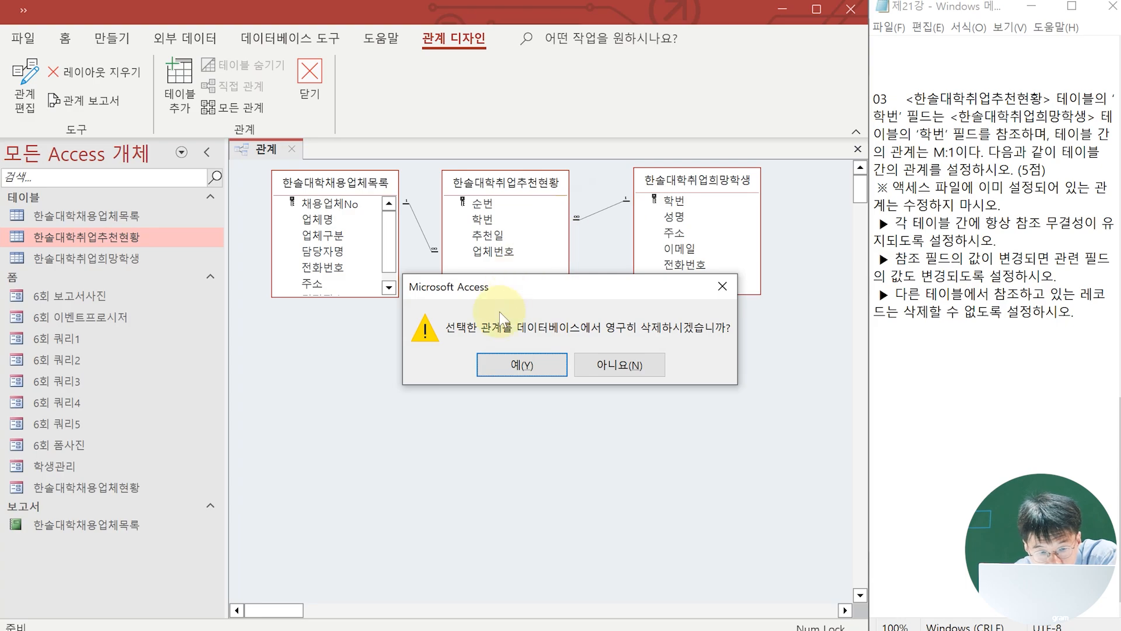
click(518, 370)
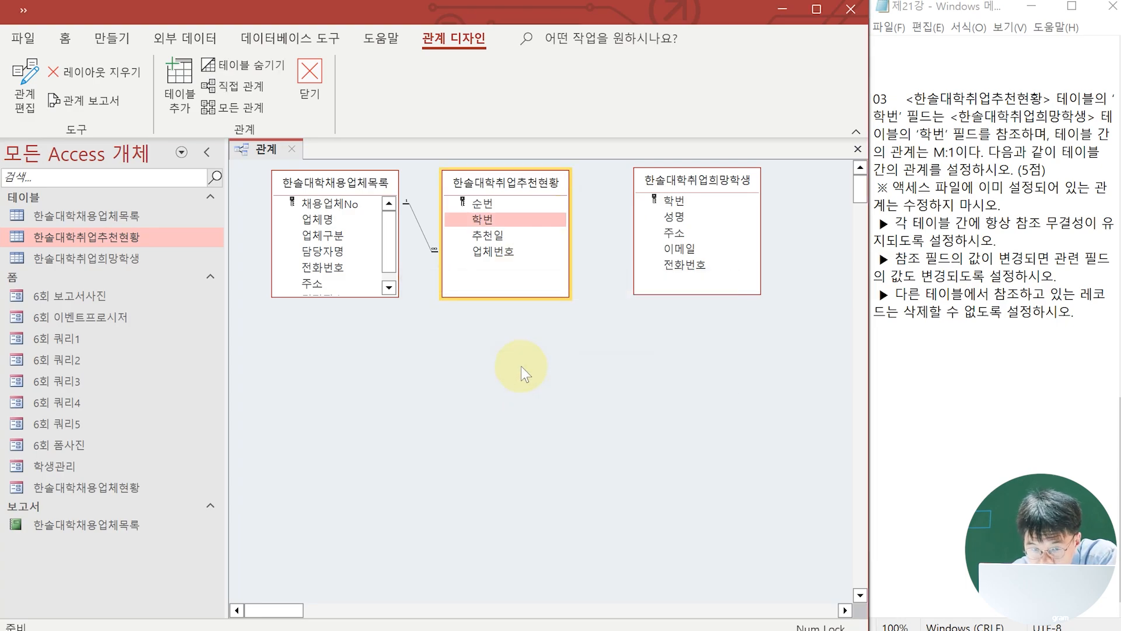
- Relate 학번 in 한솔대학취업추천현황 to 학번 in 한솔대학취업희망학생 with referential integrity and cascading updates only, and save and close the Relationships window
drag(551, 219, 670, 199)
click(272, 287)
click(274, 308)
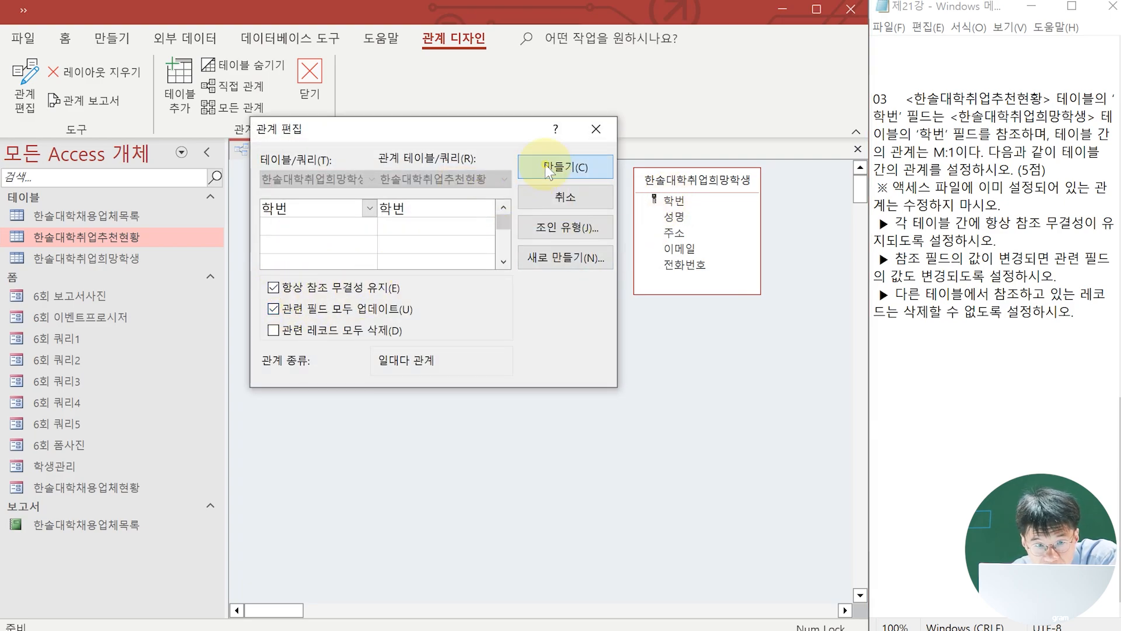
click(546, 167)
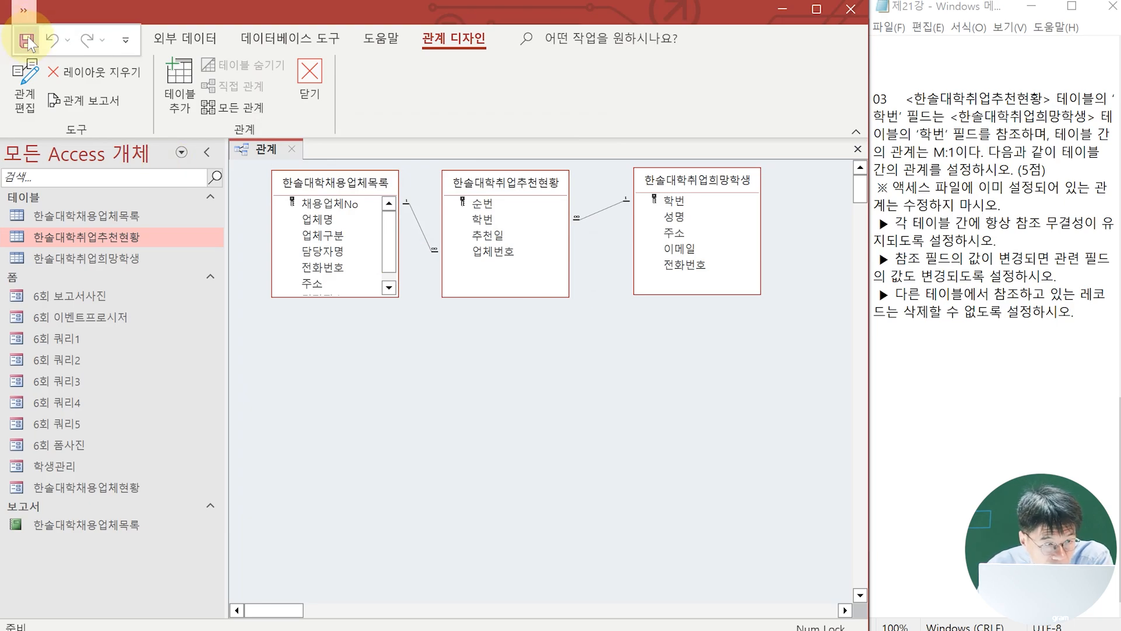
click(292, 150)
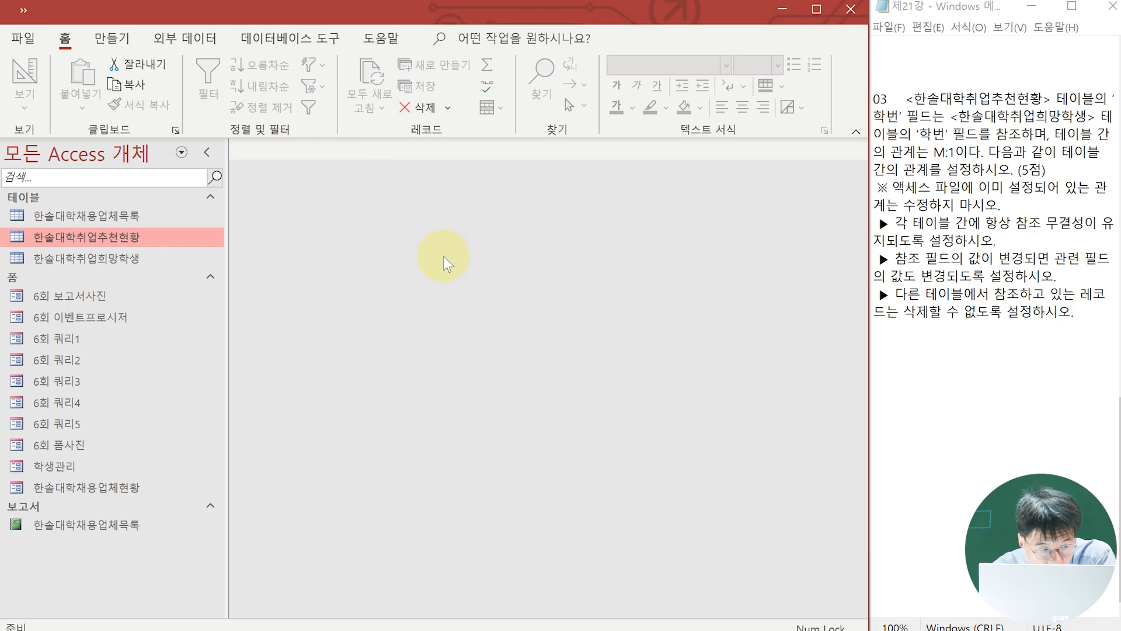